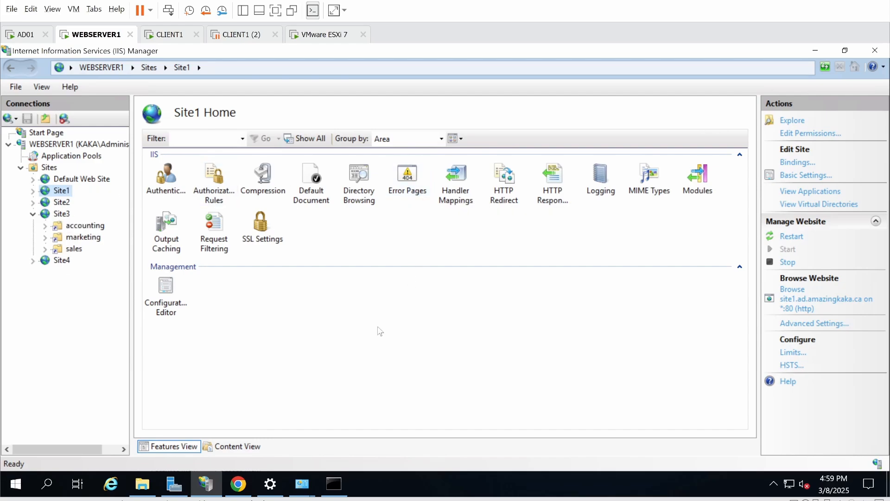
- Review Site1's inherited error pages for status codes 401–502, then switch to the CLIENT1 machine
double_click(406, 175)
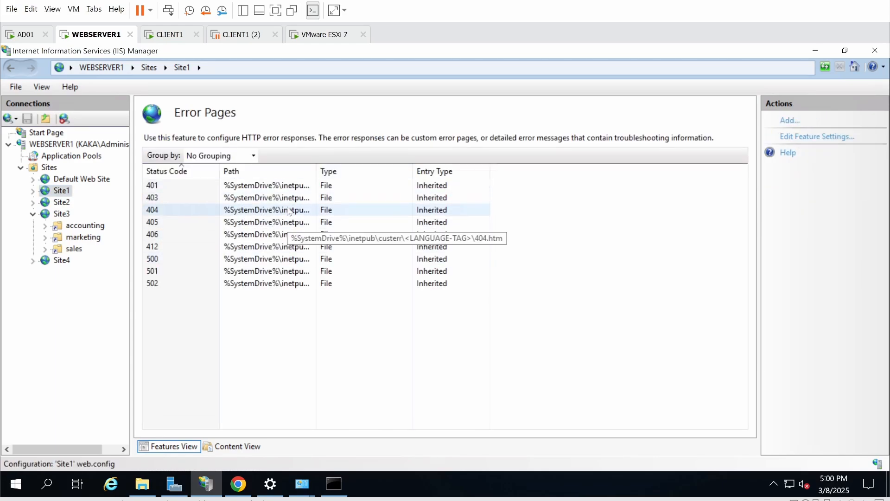
left_click(62, 190)
left_click(169, 35)
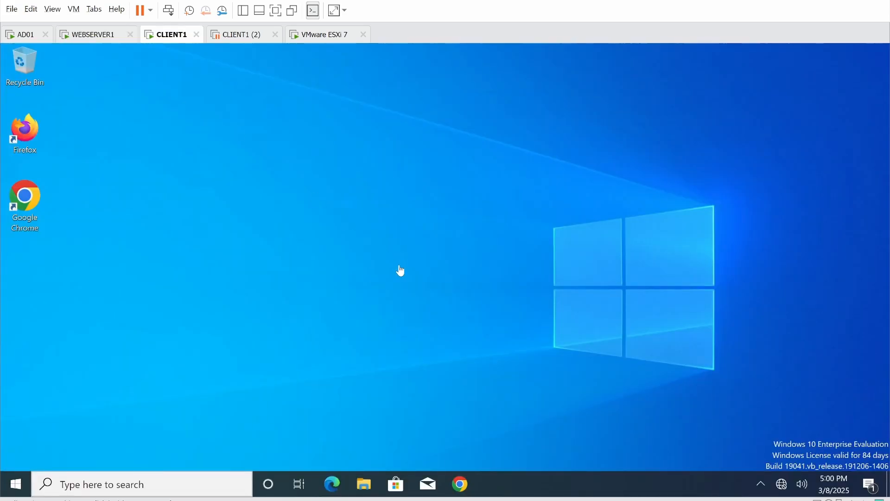
- Load site1.ad.amazingkaka.ca in Chrome and follow the Error page link to the custom 404 page
left_click(459, 484)
type("site1.ad.amazingkaka.ca")
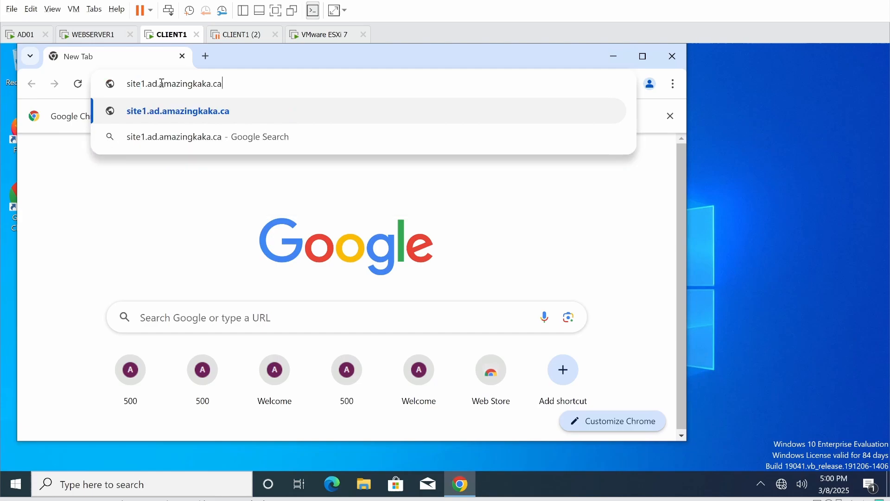
key("Return")
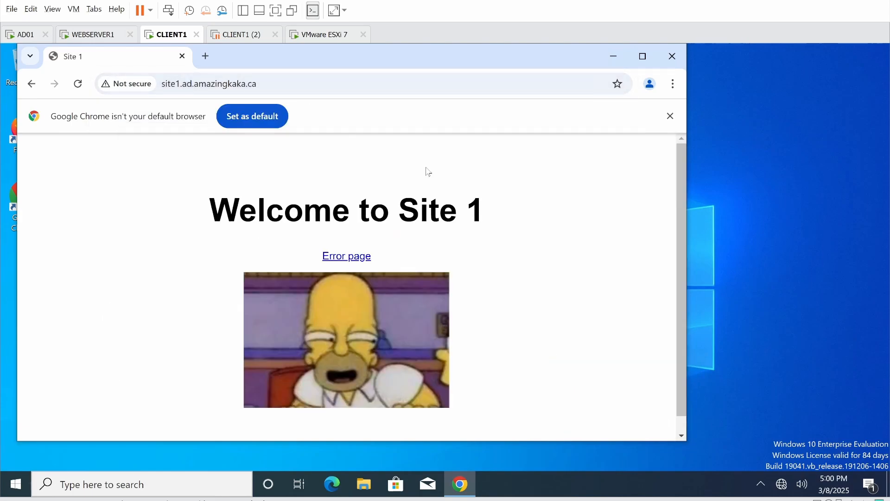
scroll(510, 260, "down", 1)
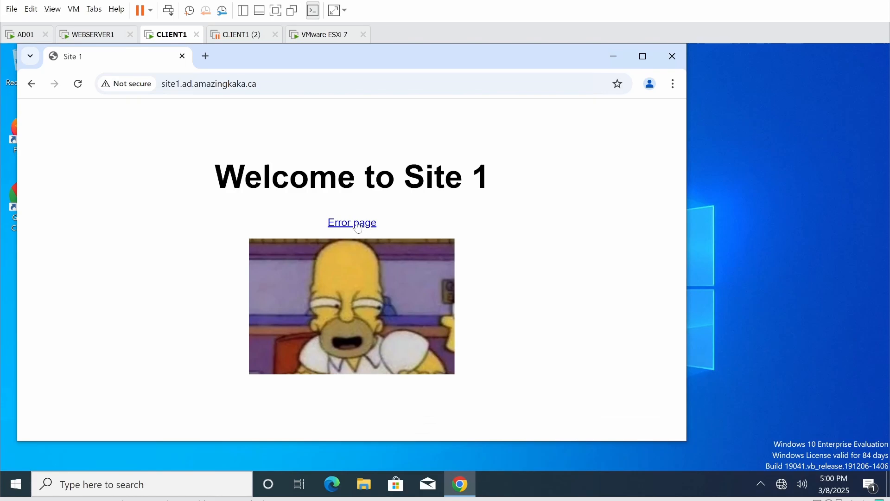
left_click(358, 226)
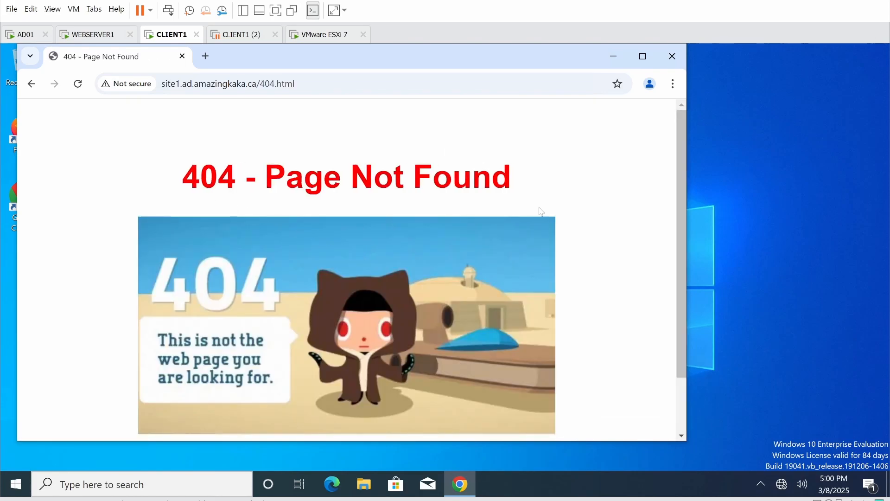
- Return to Site1's home page, then switch back to WEBSERVER1
scroll(358, 246, "down", 3)
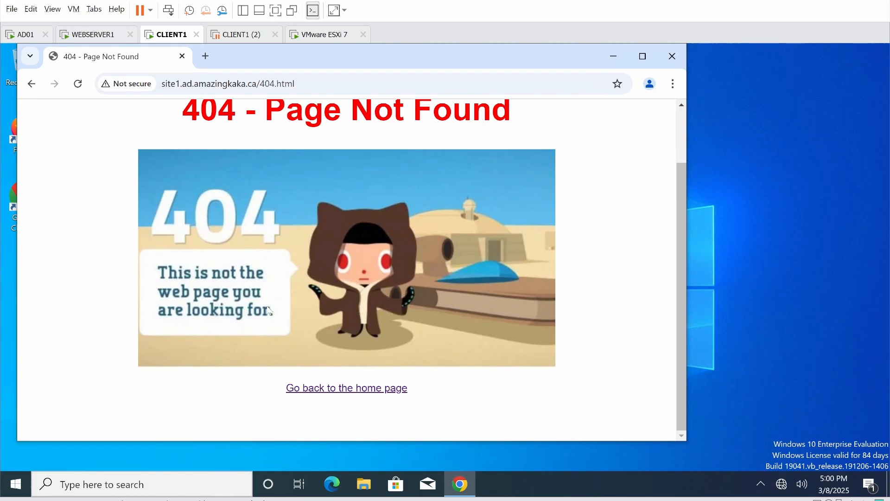
left_click(341, 393)
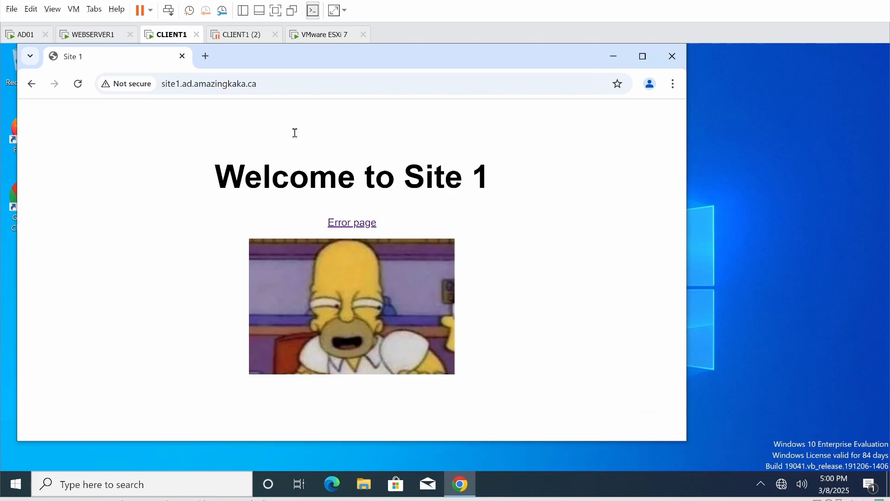
left_click(87, 35)
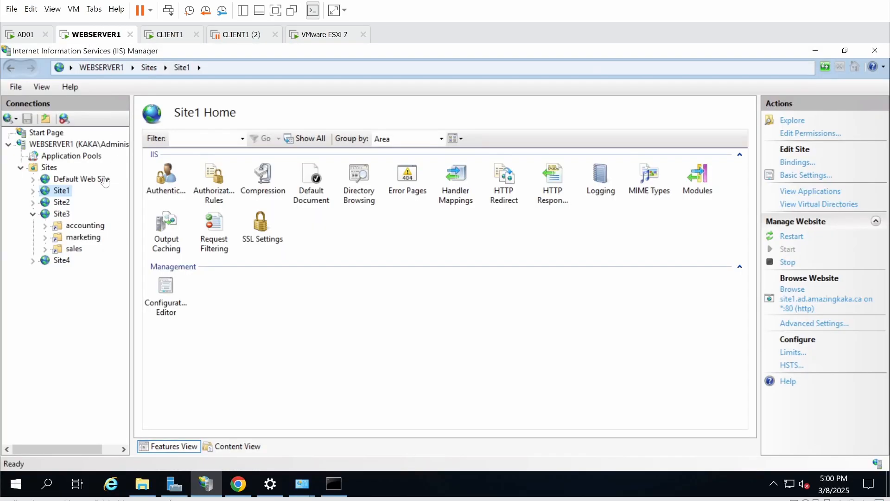
- Confirm Site2's ProtectedFiles folder has Windows Authentication enabled and Anonymous disabled, then go to CLIENT1
left_click(63, 203)
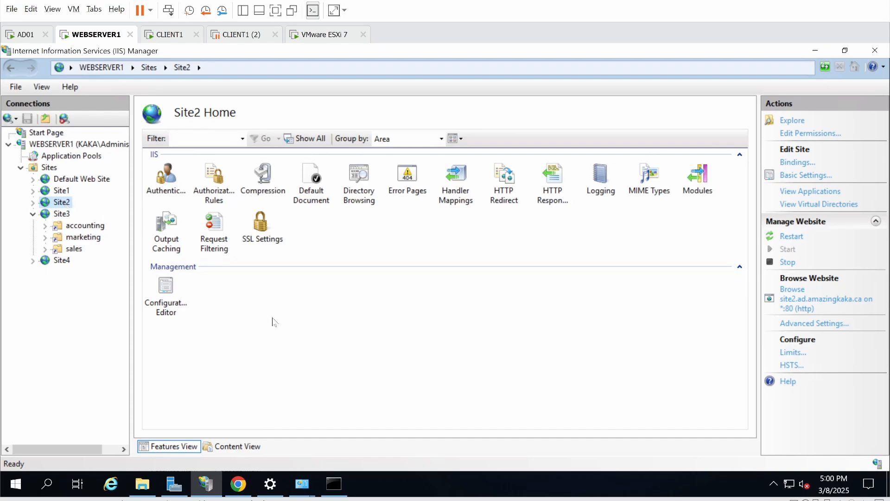
left_click(33, 204)
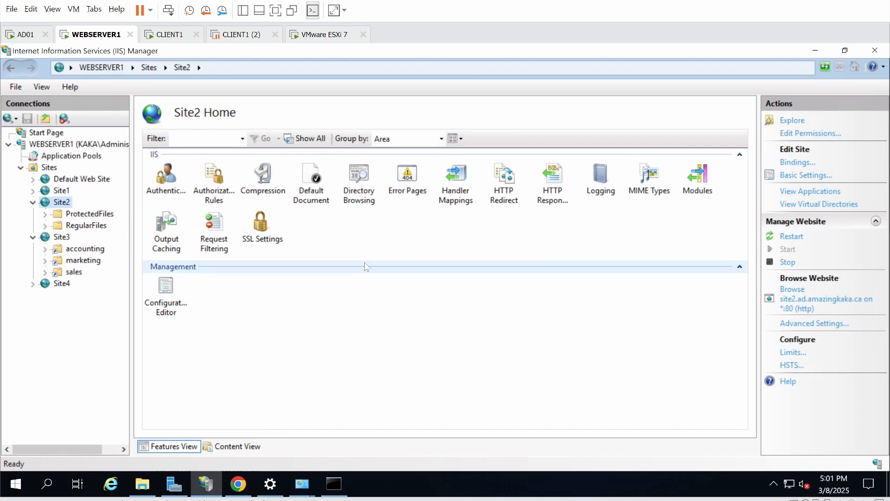
left_click(88, 214)
left_click(167, 192)
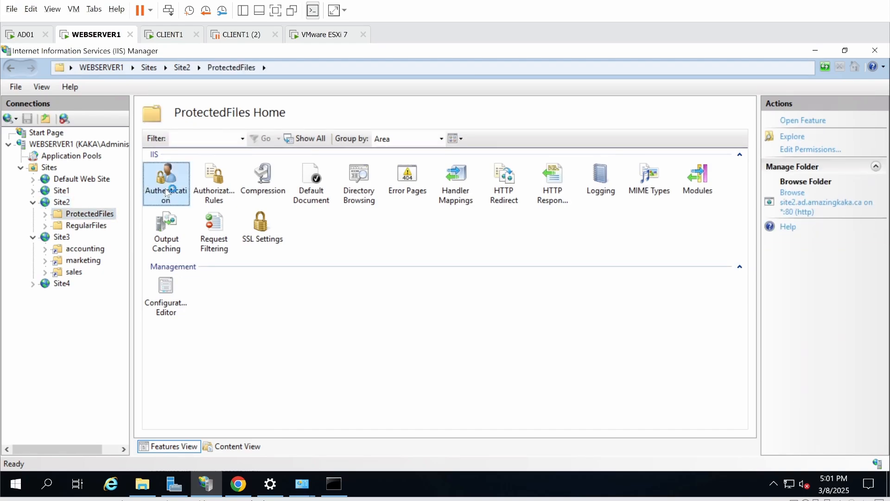
double_click(167, 193)
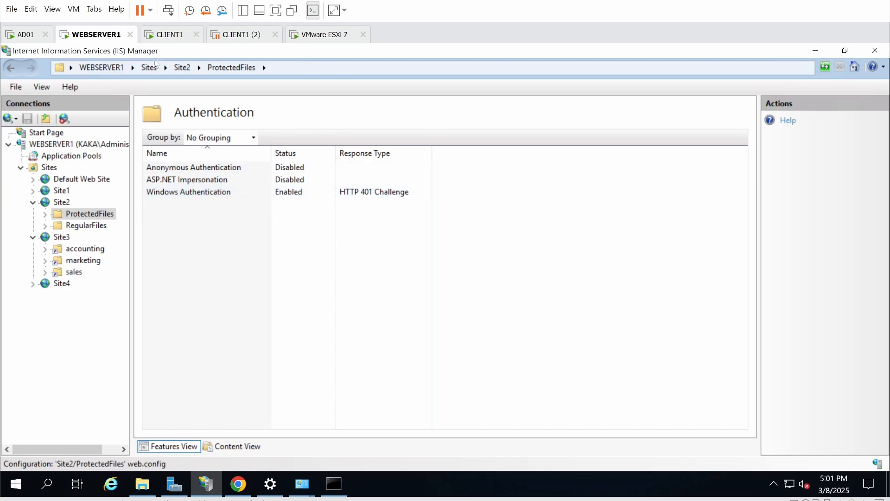
left_click(163, 35)
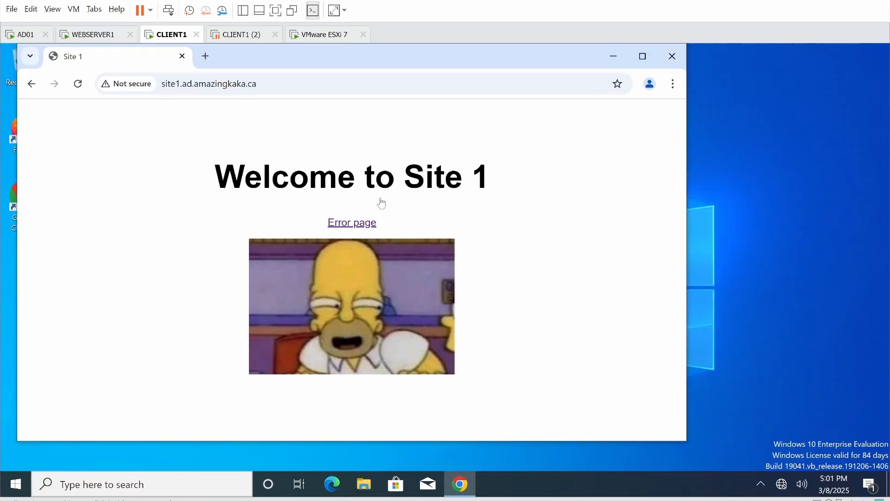
- Change the browser address from site1 to site2 and load it
left_click(179, 83)
left_click(180, 86)
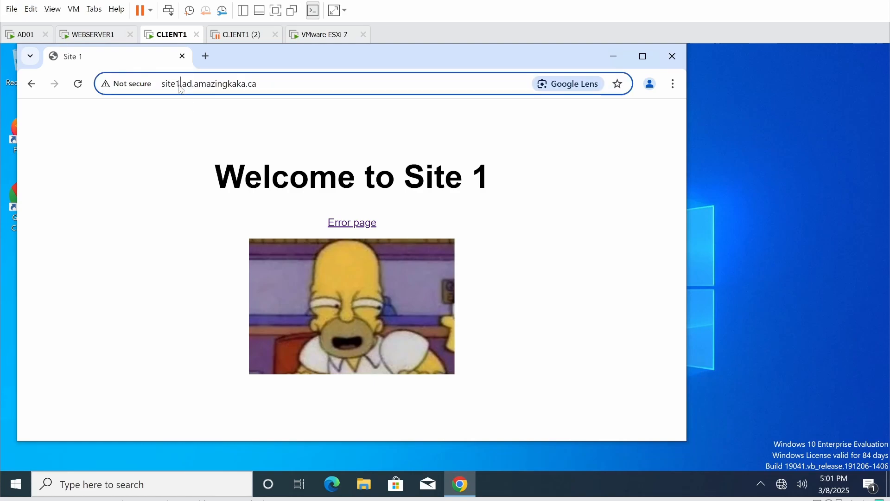
key("BackSpace")
type("2")
key("Return")
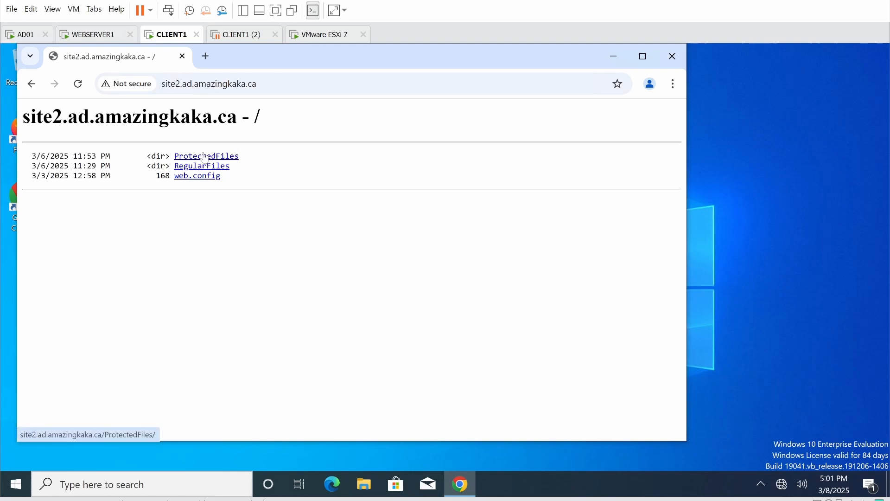
- Open reg1.html, reg3.html and reg2.html in RegularFiles, then return to the site2 root listing
left_click(197, 166)
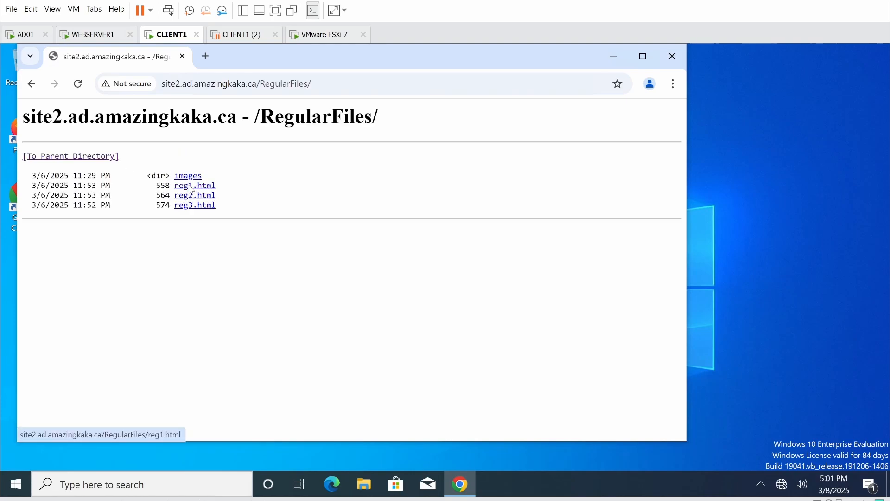
left_click(190, 186)
left_click(31, 84)
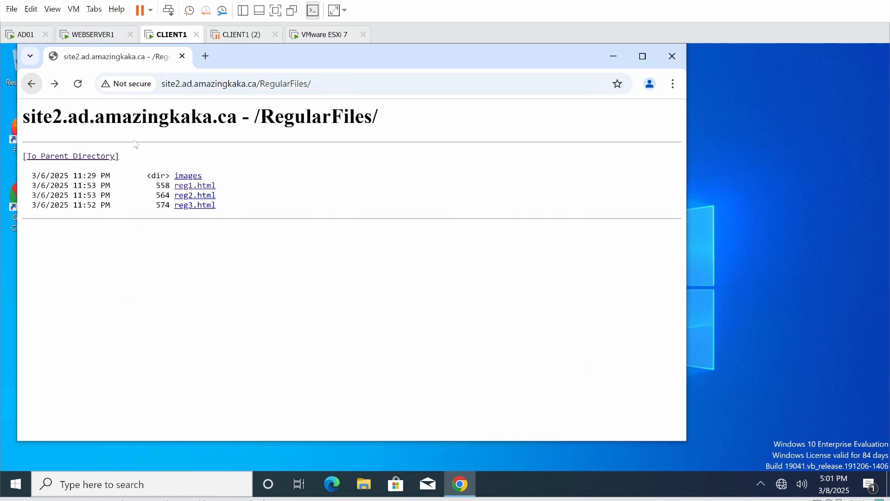
left_click(181, 205)
left_click(31, 84)
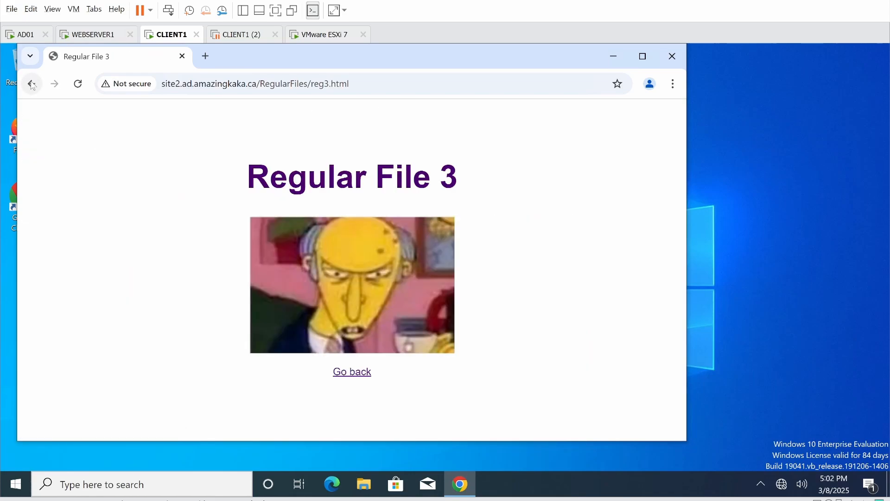
left_click(188, 196)
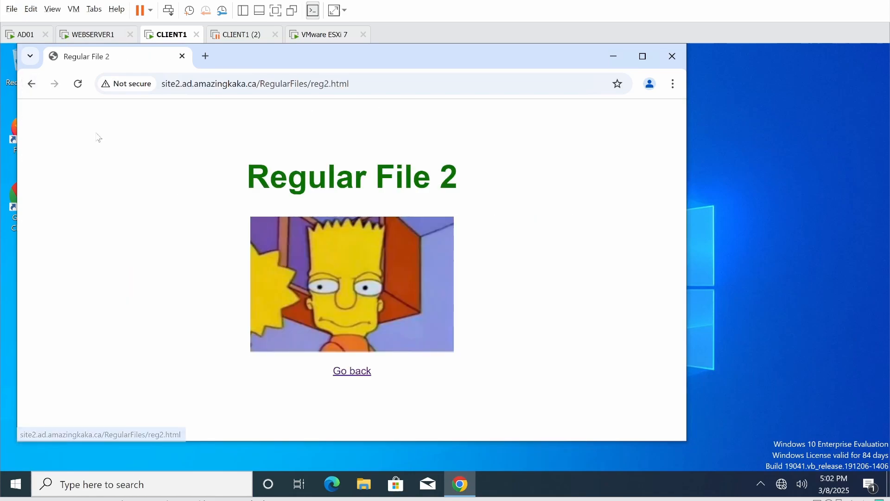
left_click(31, 84)
left_click(31, 84)
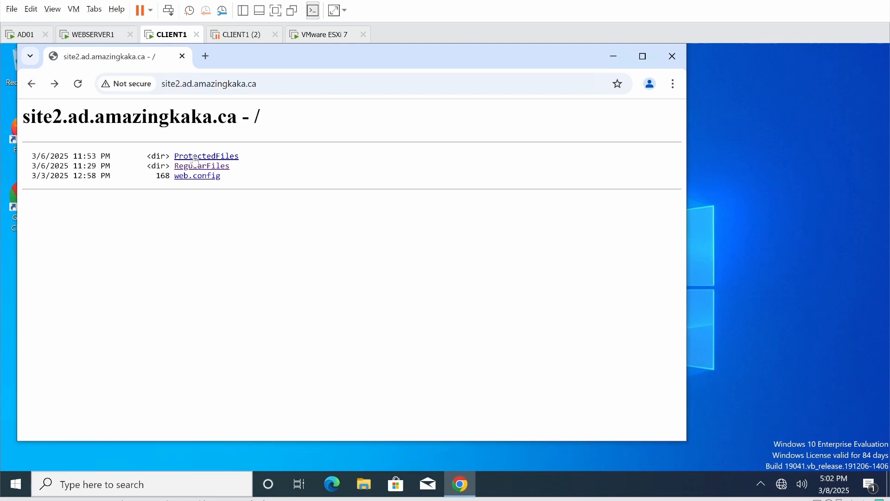
- Open the ProtectedFiles folder and sign in as Administrator with the account password
left_click(193, 158)
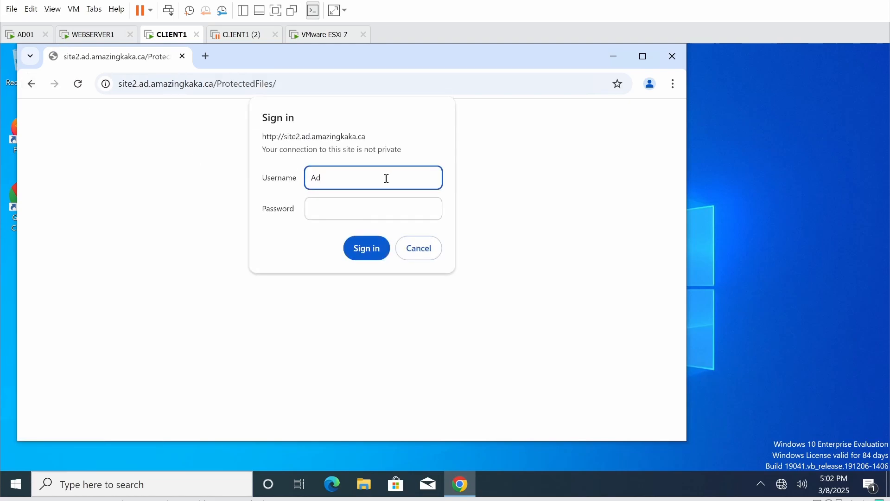
type("Administrator")
key("Tab")
type("P@ssw0rd")
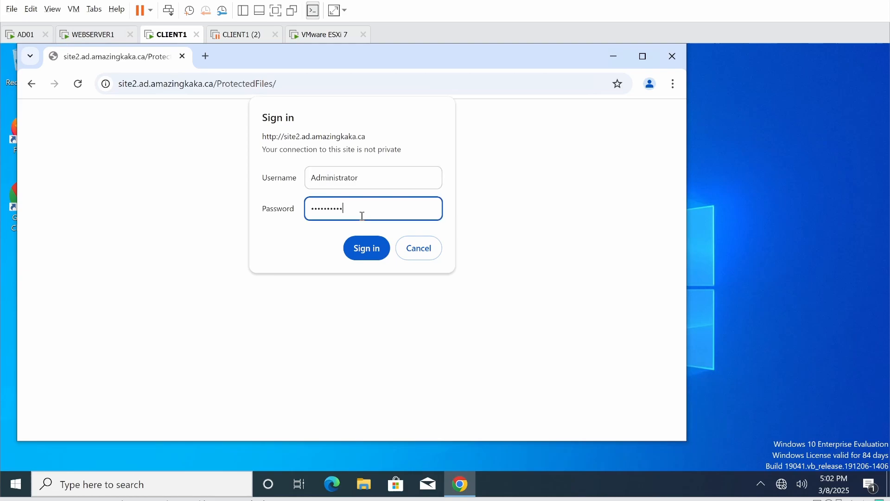
key("Return")
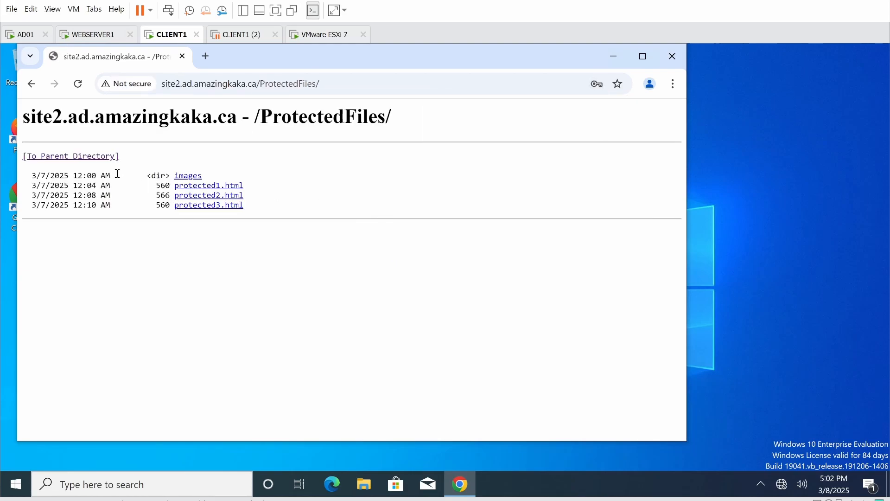
- Open protected1.html, protected3.html and protected2.html, then return to the site2 root listing
left_click(188, 186)
left_click(32, 83)
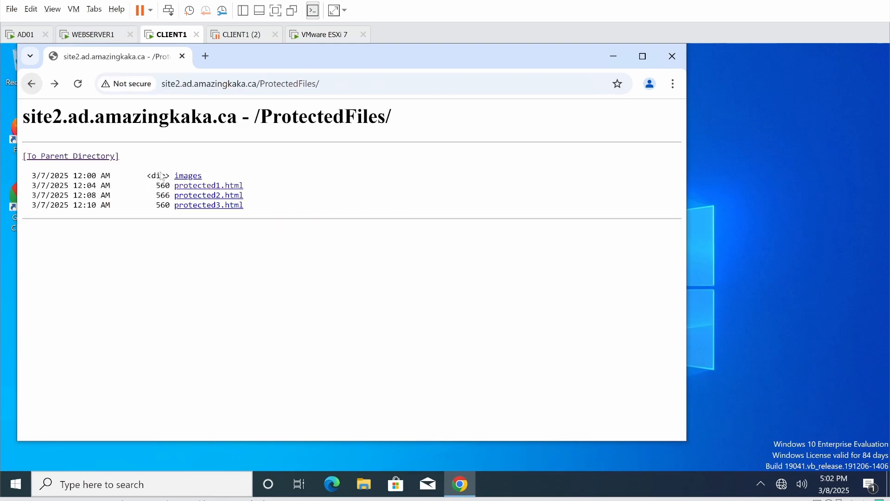
left_click(189, 205)
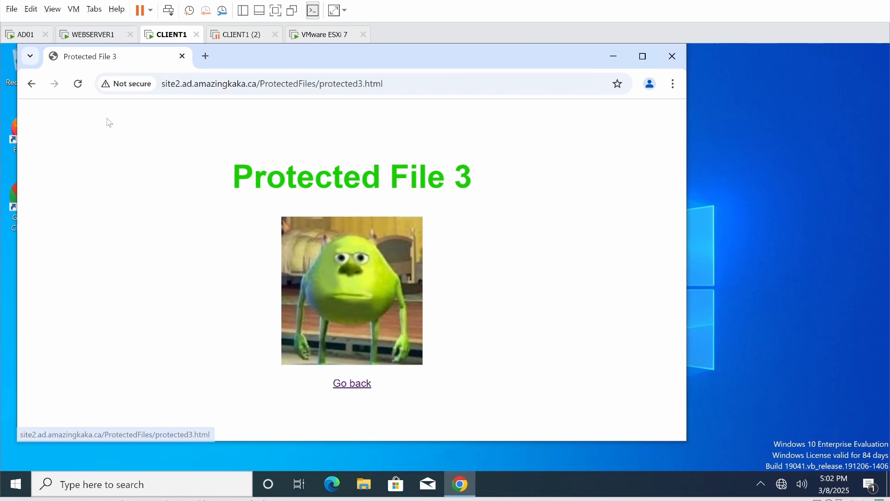
left_click(31, 84)
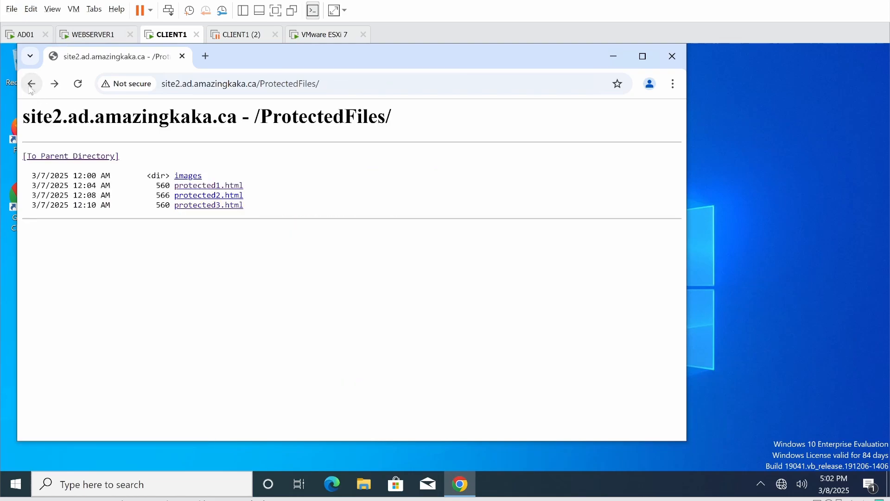
left_click(208, 196)
left_click(32, 83)
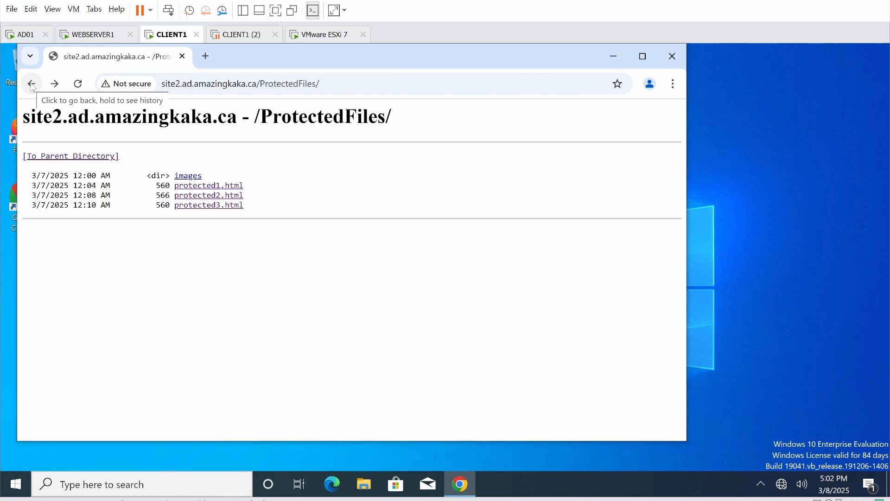
left_click(32, 84)
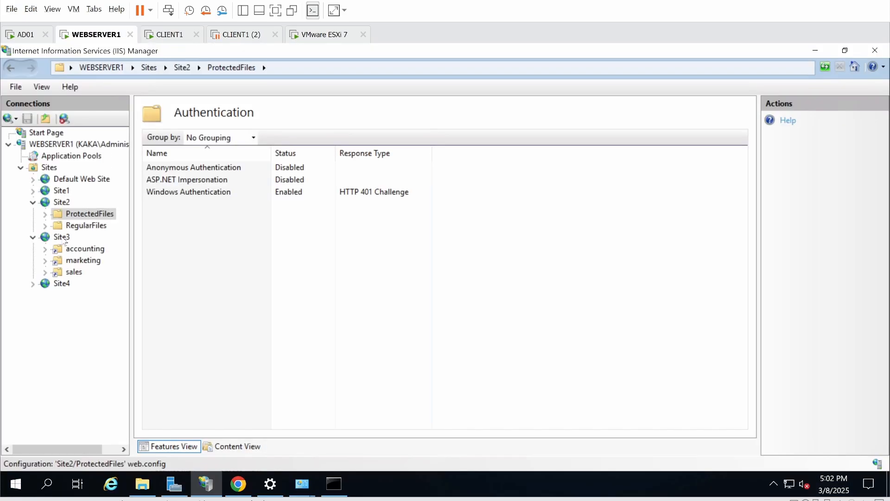
- Select Site3 in the Connections tree to show its home features
left_click(62, 238)
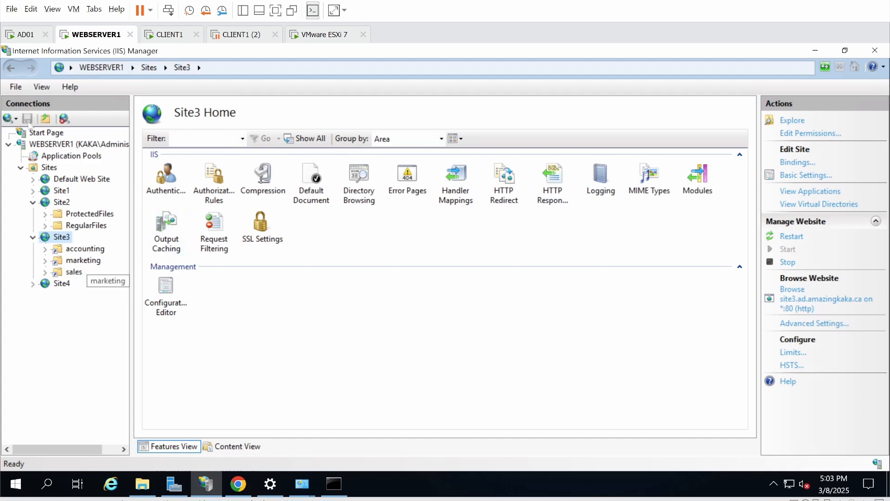
- Check the accounting folder's rules (deny marketing and sales, allow accounting), then switch to CLIENT1
left_click(85, 249)
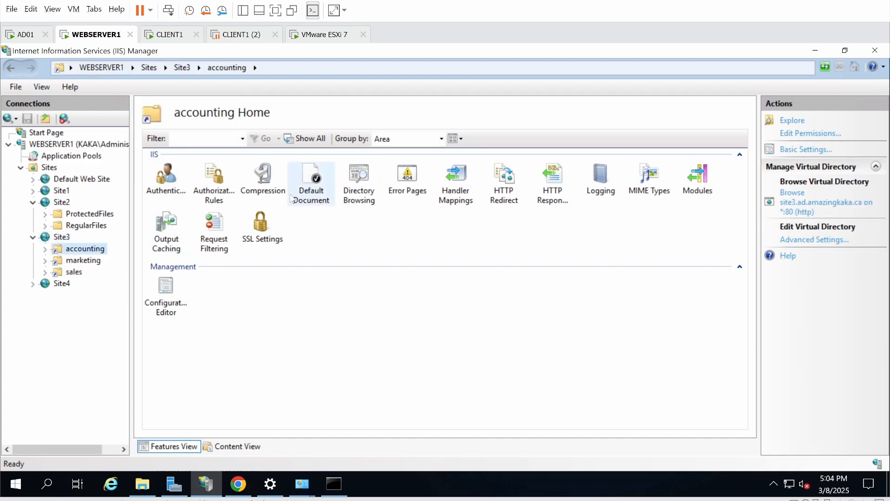
double_click(220, 182)
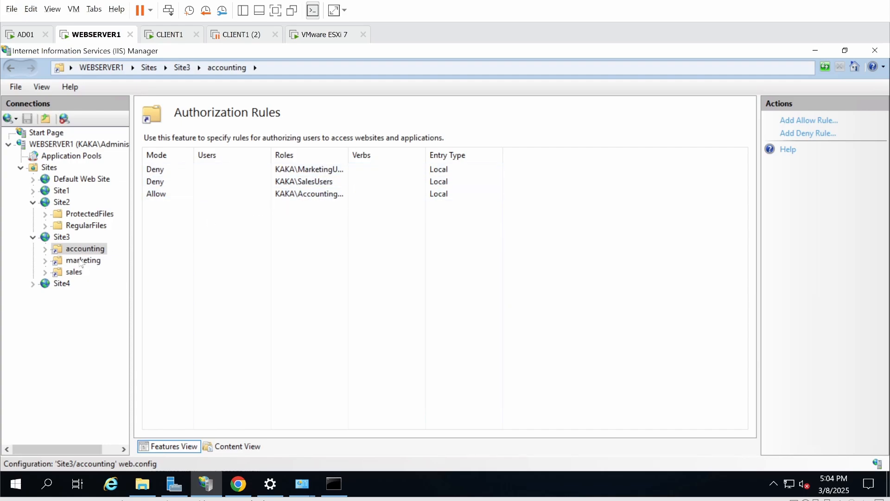
left_click(168, 35)
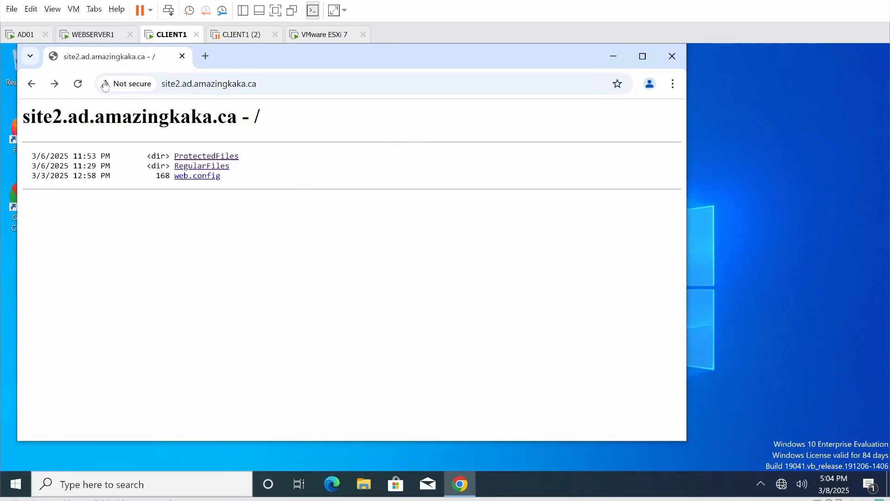
- Load the site3.ad.amazingkaka.ca root listing in Chrome
left_click(260, 77)
type("site.ad.amazingkaka.ca3")
key("Return")
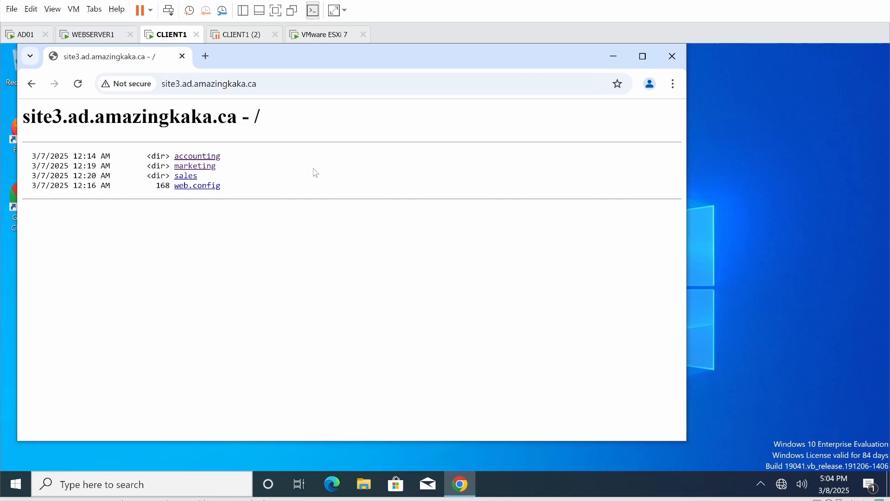
- Open the accounting folder and sign in with the Marketing account, getting a 401 Unauthorized error
left_click(195, 160)
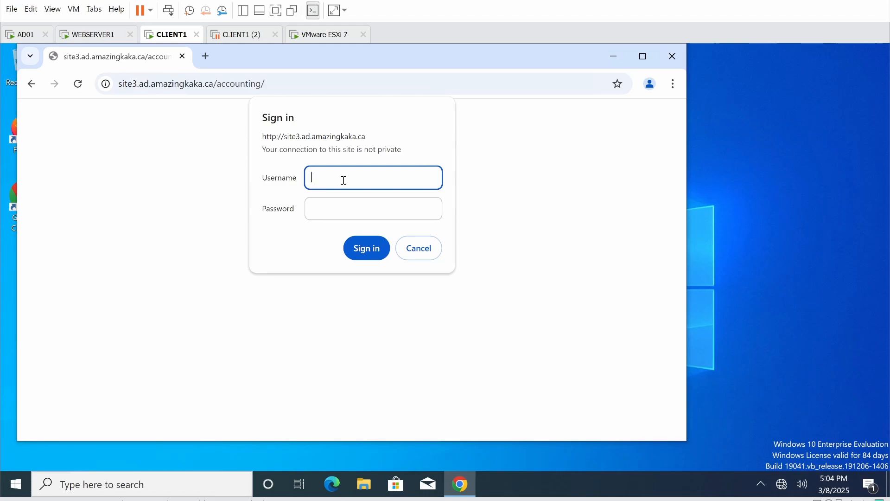
type("Marketing")
key("Tab")
type("Password1!")
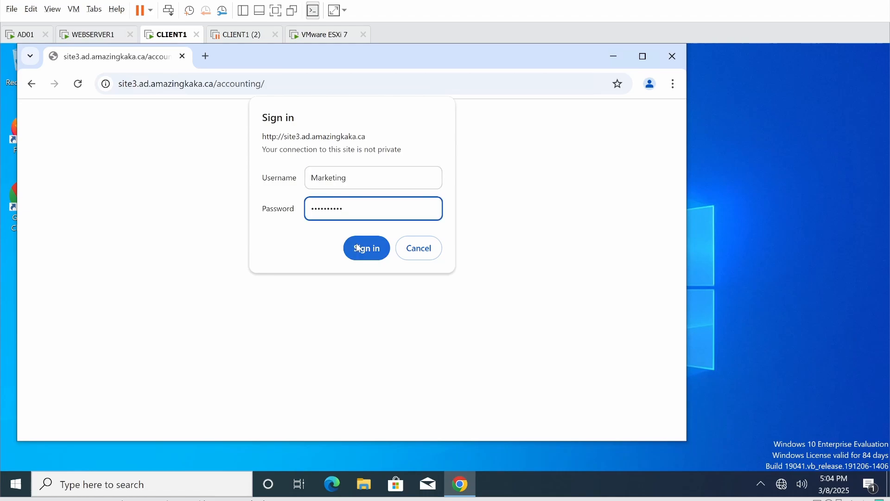
left_click(359, 248)
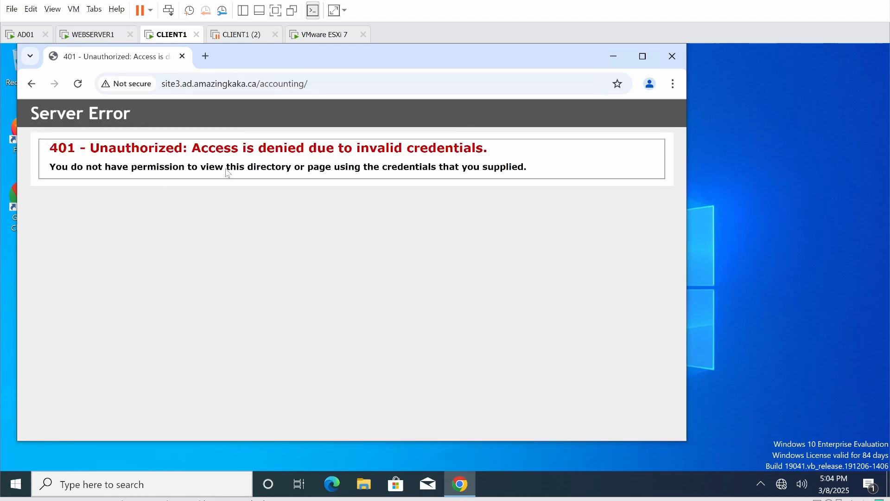
- Reopen site3's accounting folder with the Accounting account and dismiss the save-password offer
left_click(31, 84)
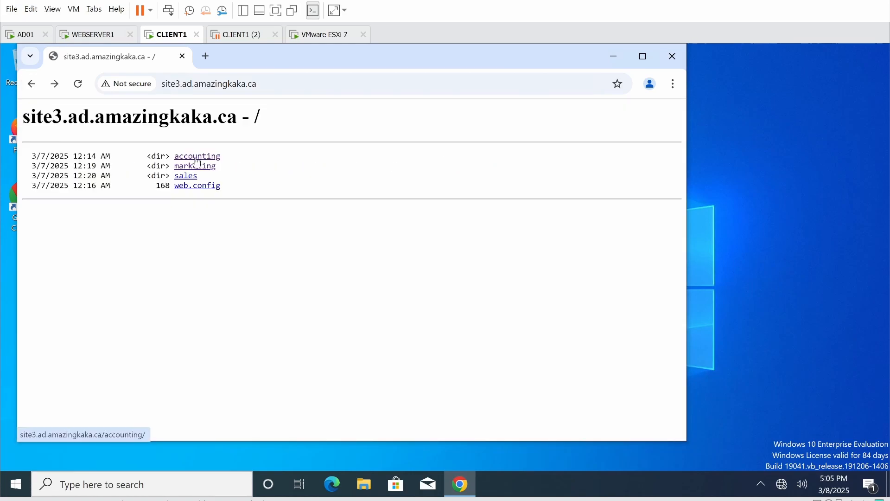
left_click(195, 154)
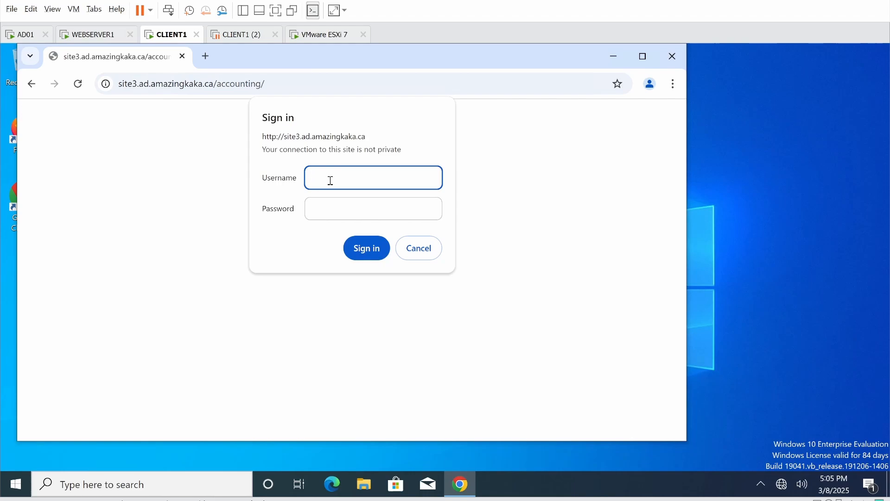
type("Accounting")
left_click(366, 248)
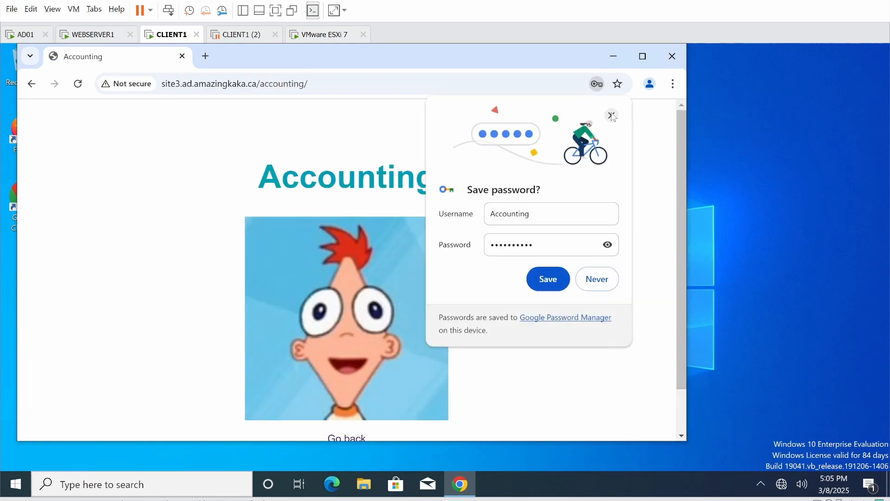
left_click(611, 116)
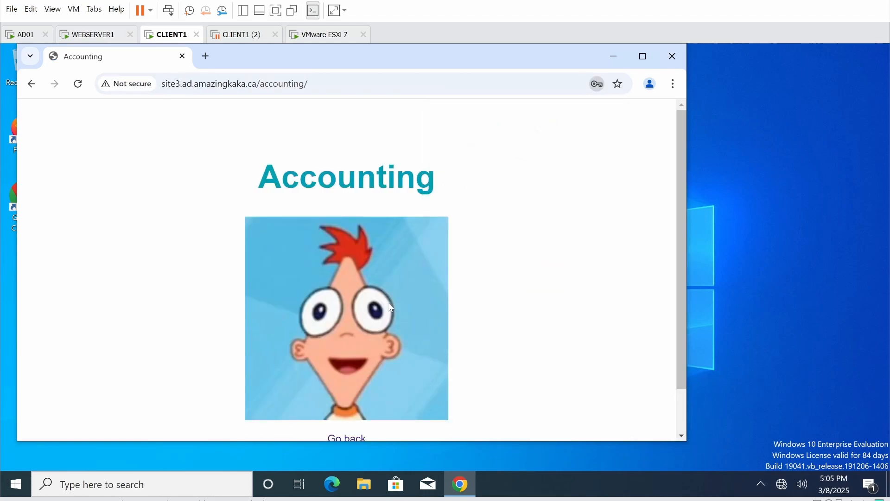
- Open the marketing folder with the Marketing account and close the save-password offer
left_click(342, 442)
left_click(203, 166)
type("M")
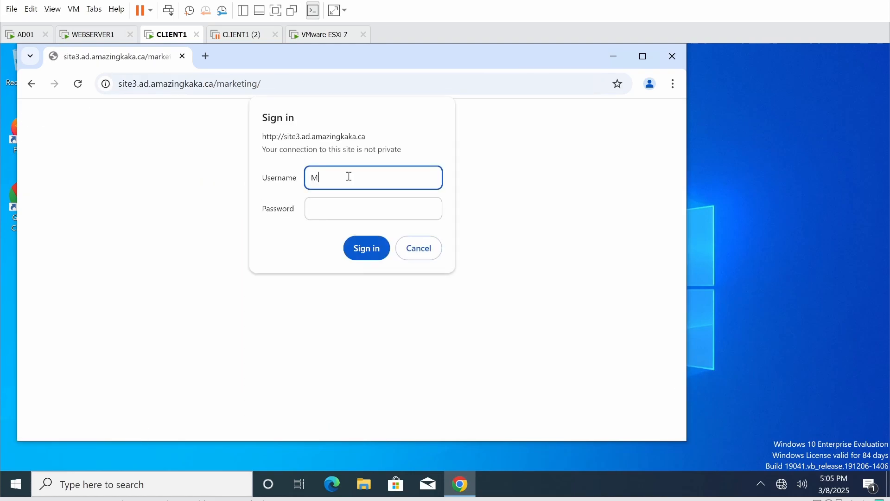
type("arketing")
left_click(339, 209)
type("••••••••••")
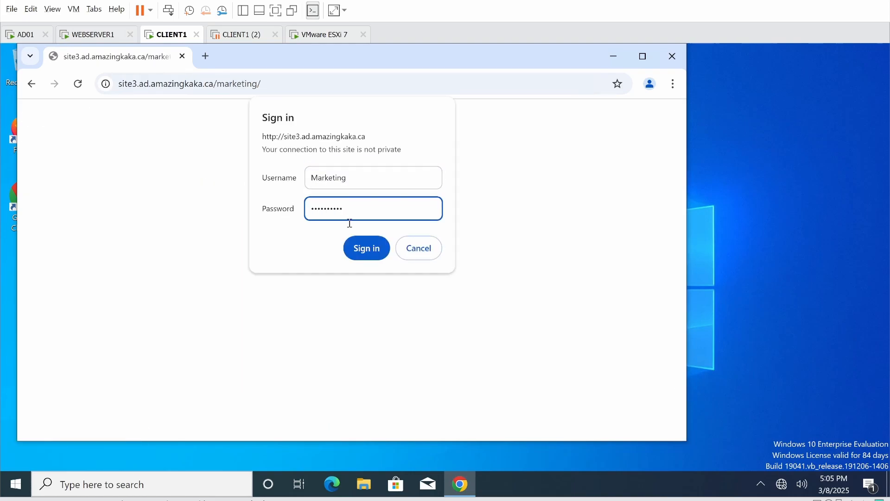
left_click(367, 248)
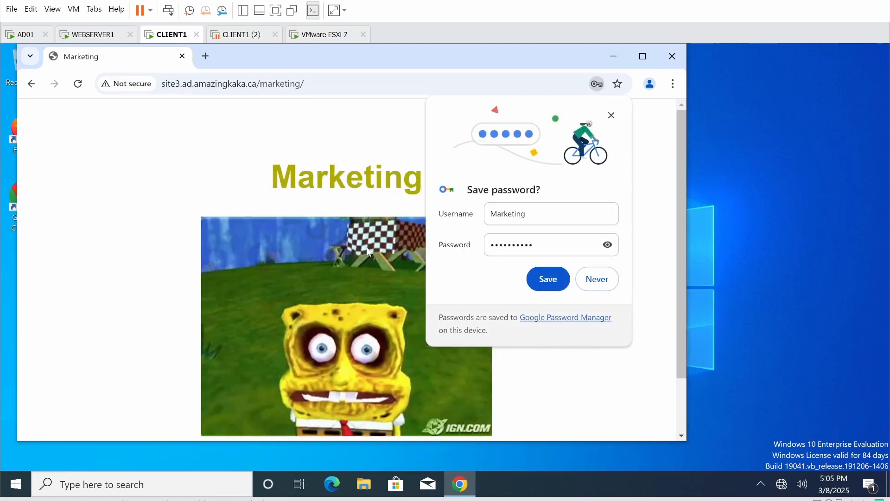
left_click(548, 279)
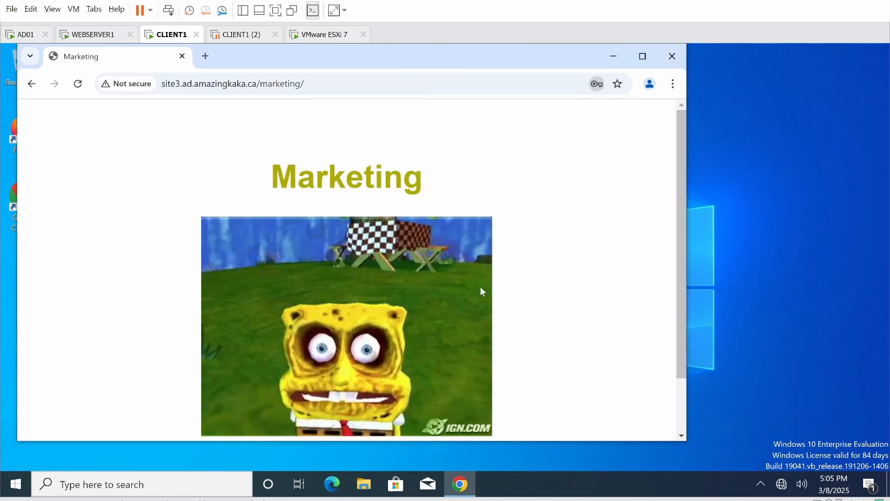
scroll(463, 310, "down", 2)
scroll(463, 310, "up", 2)
scroll(463, 310, "down", 2)
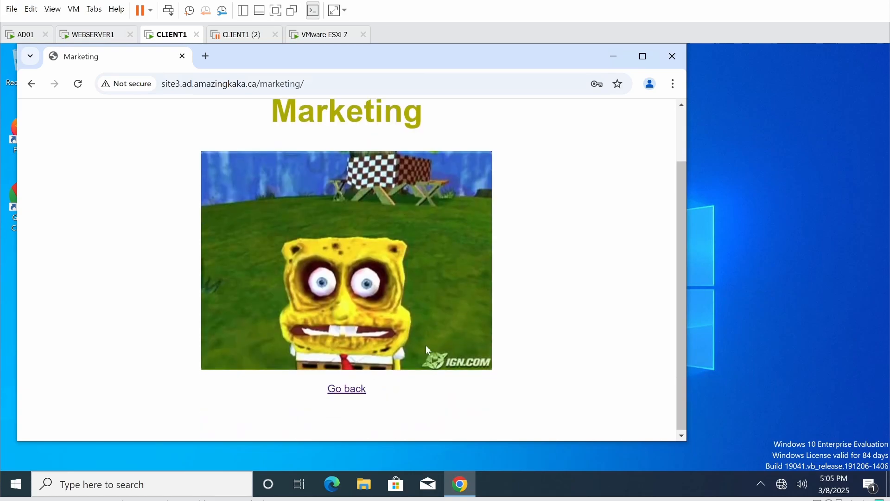
- Go back to the site3 root and open the sales folder with the Accounting account
left_click(347, 388)
left_click(188, 176)
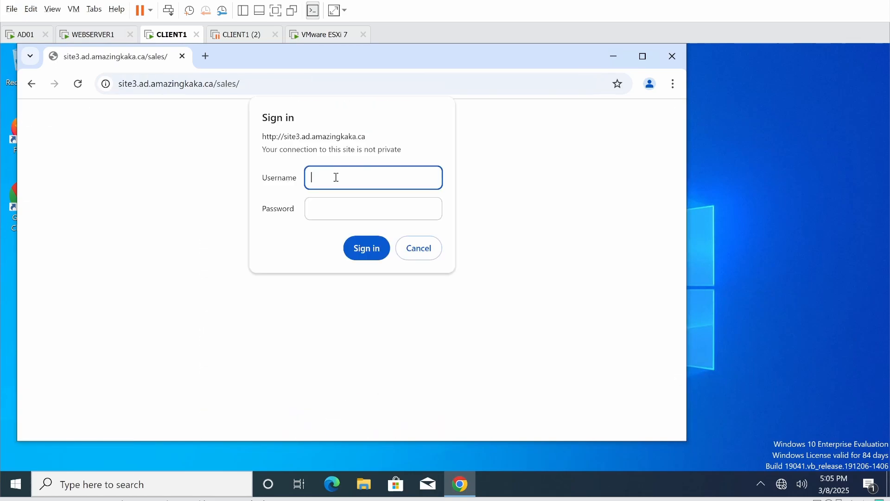
type("Accounting")
key("Return")
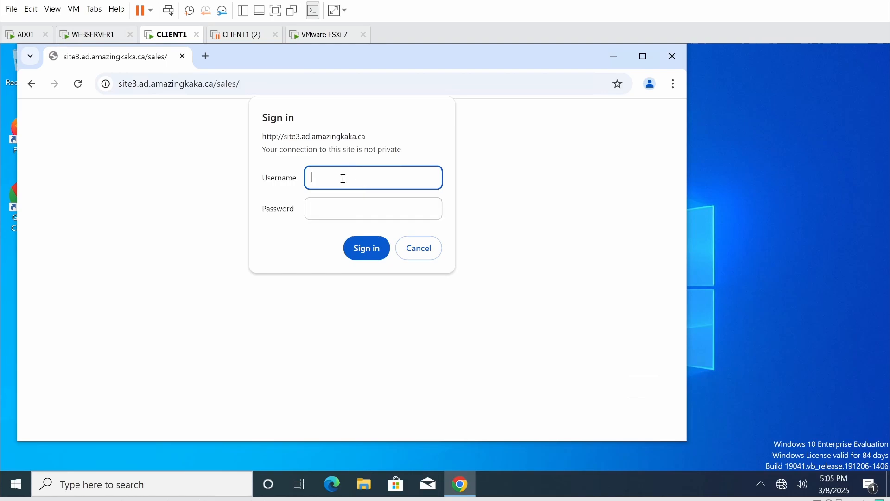
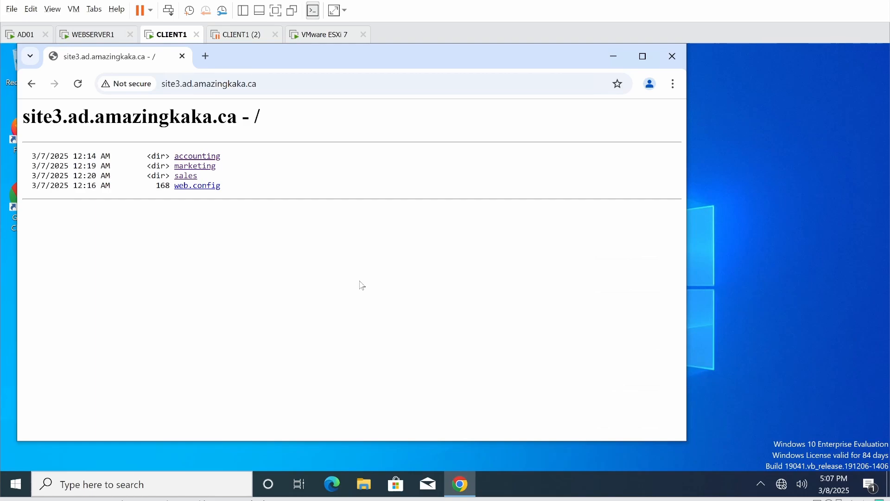
- Switch to WEBSERVER1 to see Site3's accounting folder authorization rules in IIS Manager
left_click(89, 34)
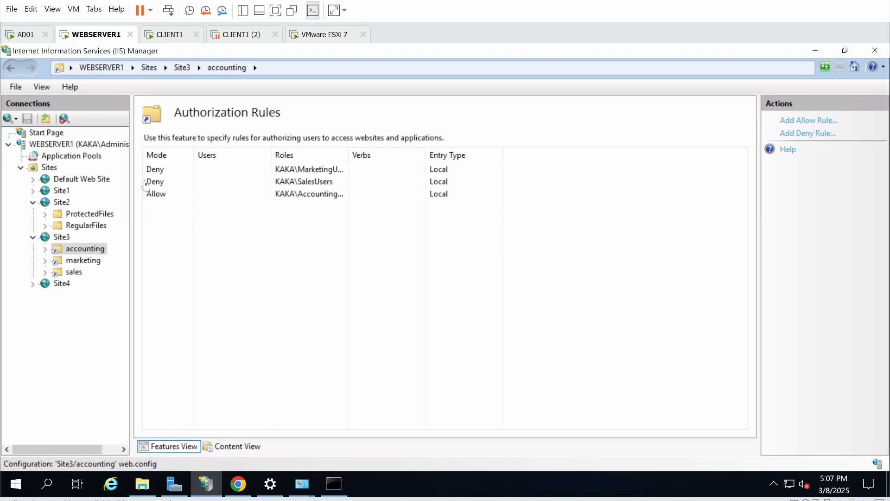
- Select Site4 in the Connections tree to display its feature icons
left_click(61, 285)
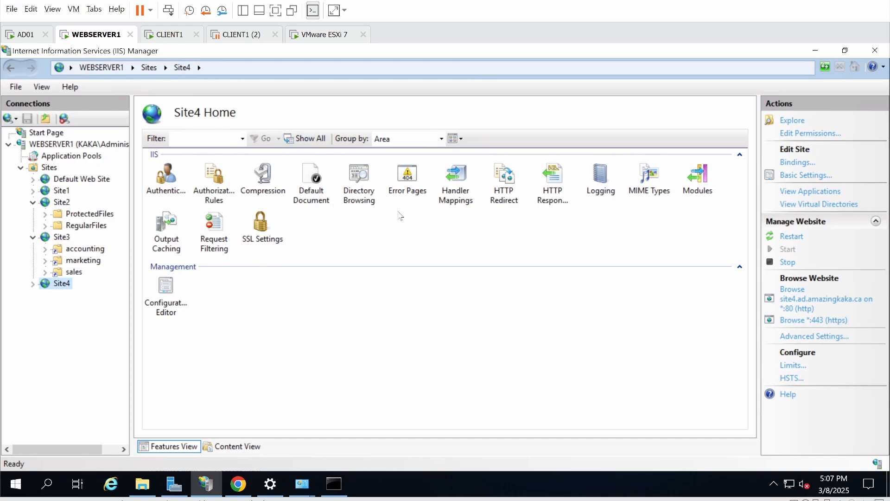
- Verify the Site4-certi certificate for site4.ad.amazingkaka.ca under Server Certificates, then focus CLIENT1 (2)'s Internet Explorer
left_click(86, 145)
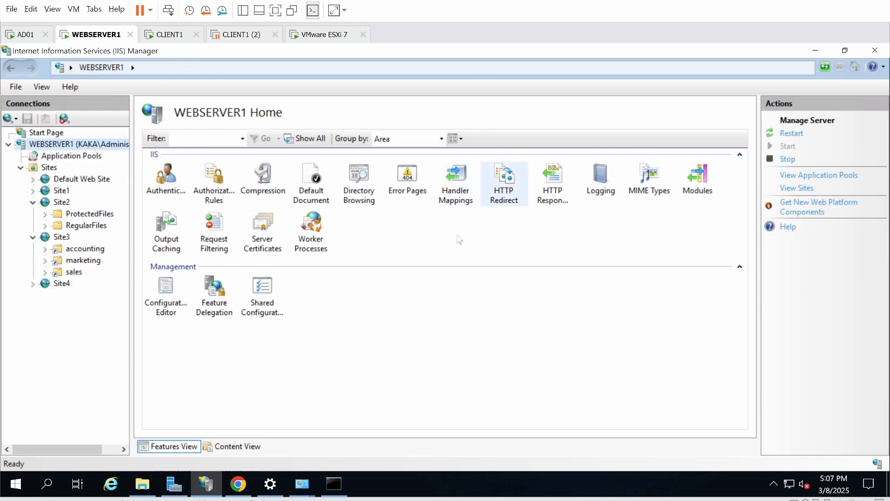
double_click(267, 234)
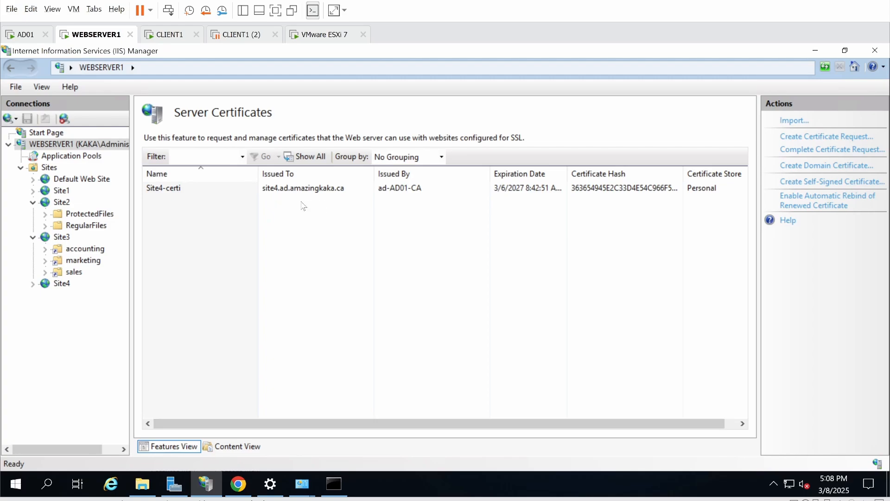
left_click(63, 284)
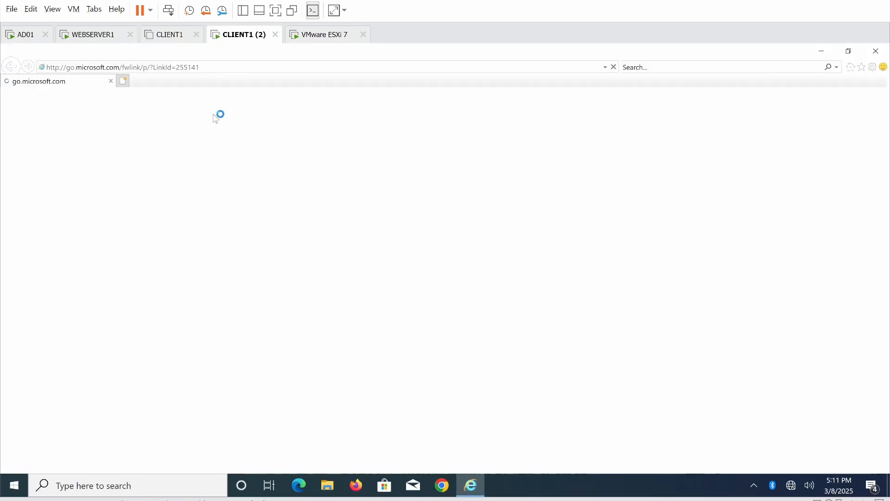
left_click(227, 68)
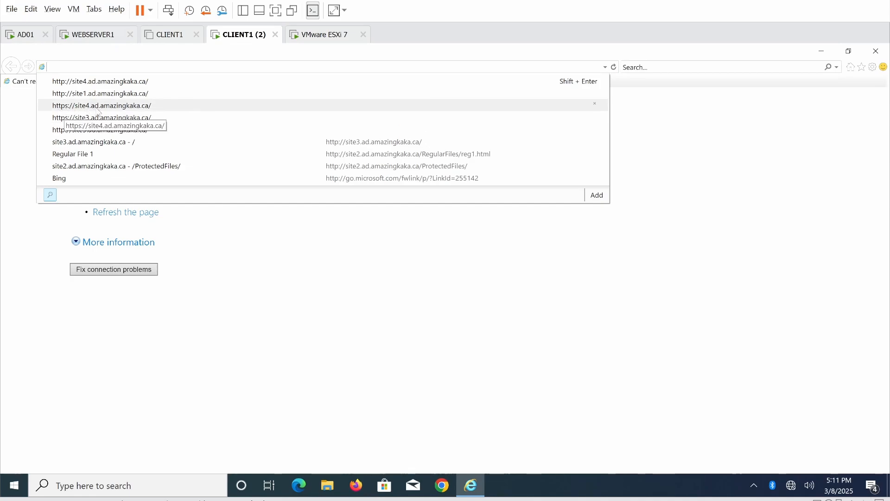
left_click(129, 106)
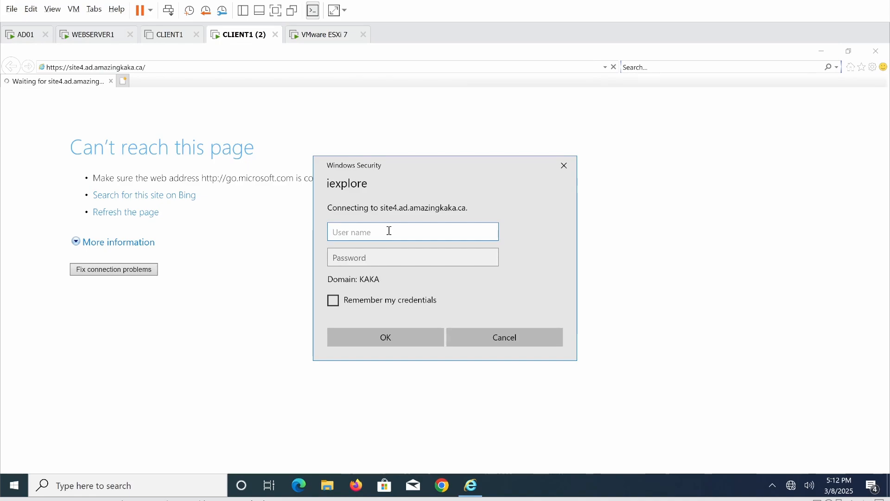
type("Ma")
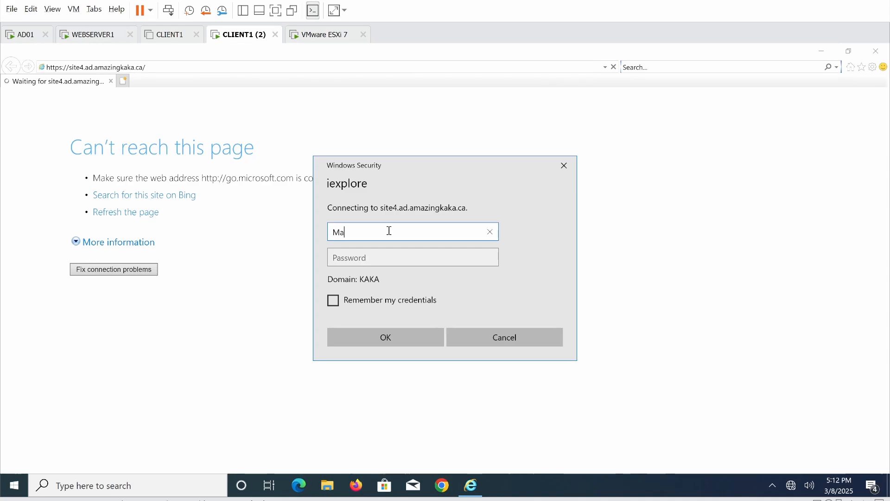
type("rketing")
left_click(380, 261)
key("Caps_Lock")
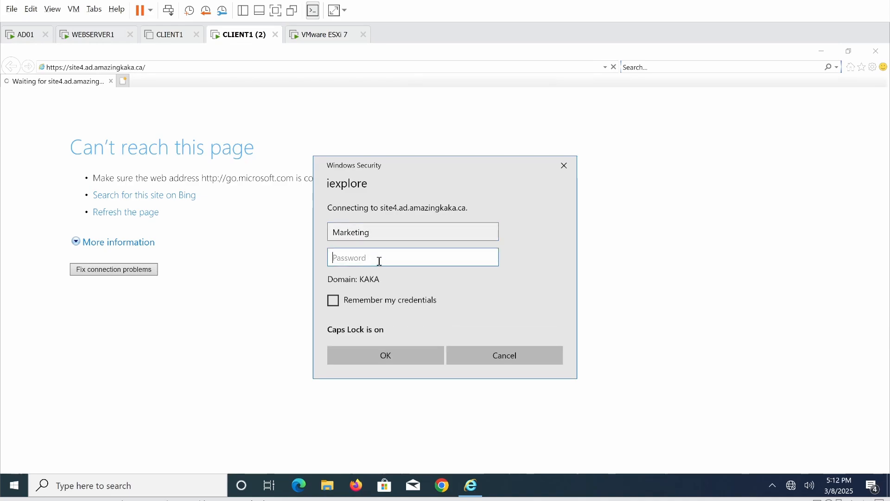
type("•")
key("Caps_Lock")
type("••••••••")
key("Return")
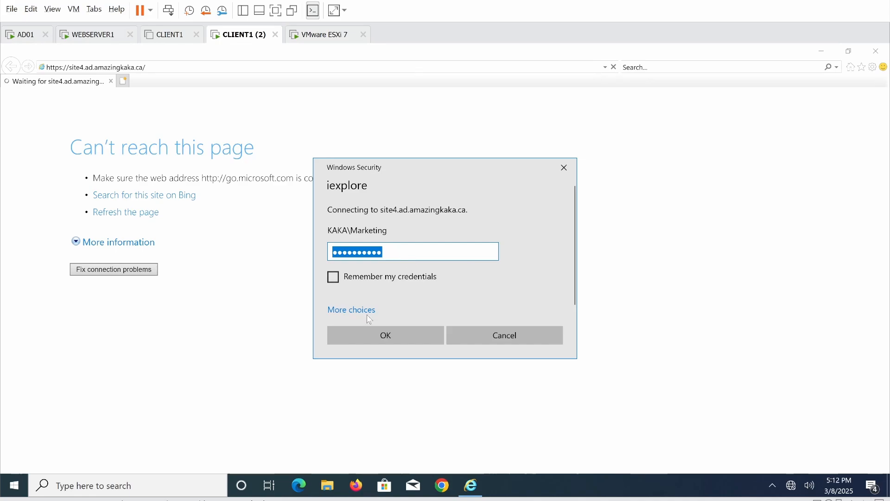
- Sign in with a different account, Administrator and its password, to reach the I Hate Certs page
left_click(345, 309)
left_click(394, 373)
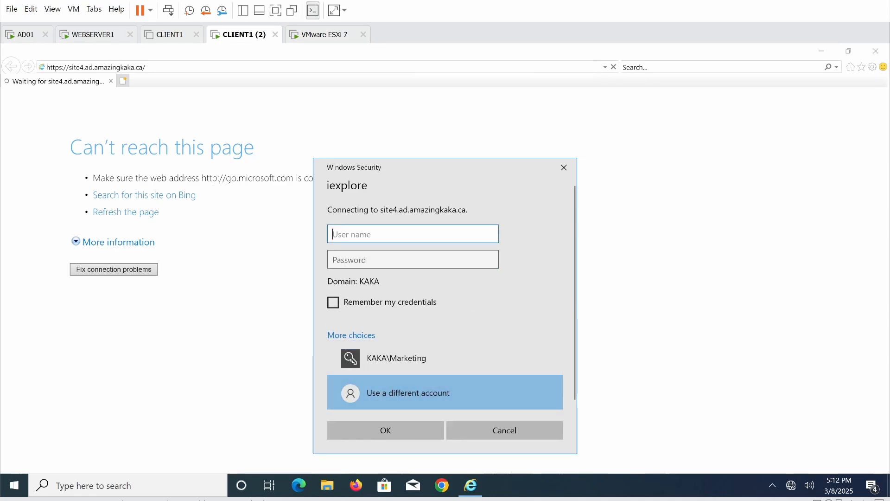
type("Administrator")
key("Tab")
type("•••••••••••")
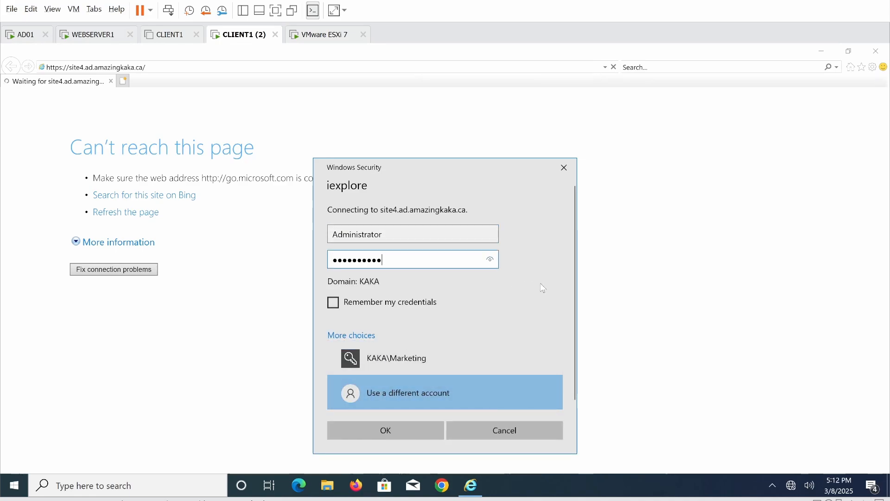
left_click(385, 429)
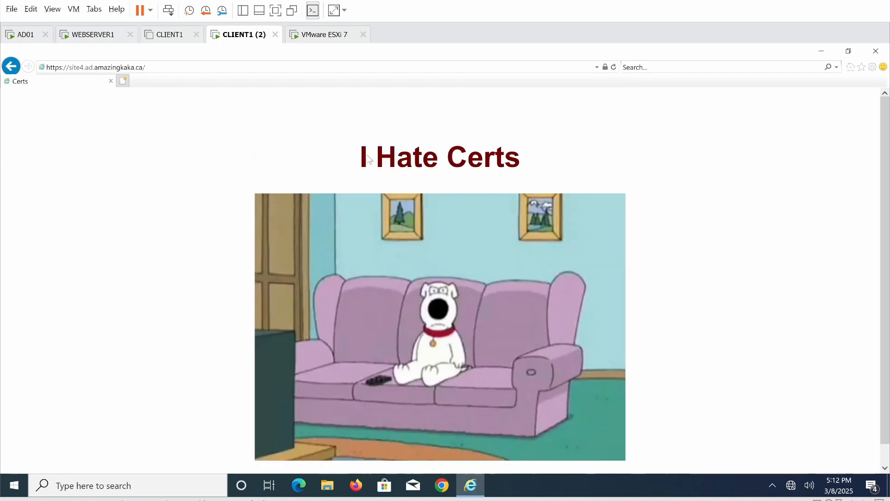
- Confirm site4's certificate is issued to site4.ad.amazingkaka.ca by ad-AD01-CA, then load site4 over plain HTTP
left_click(605, 67)
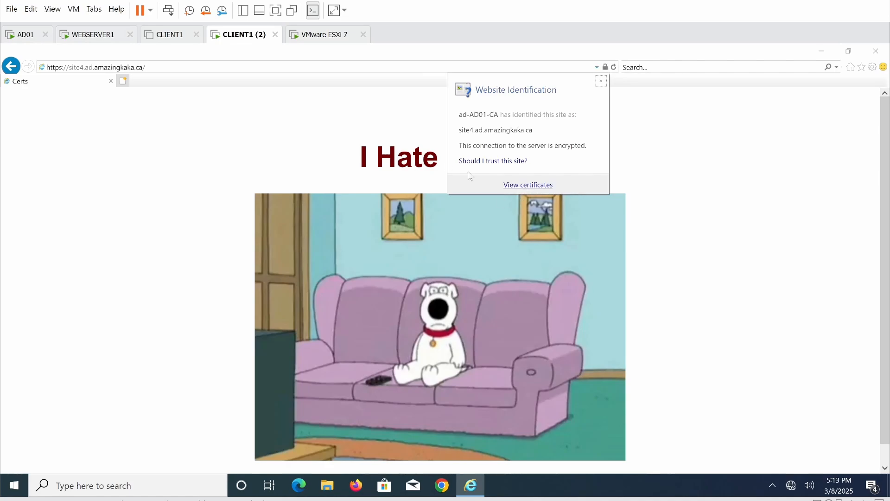
left_click(528, 185)
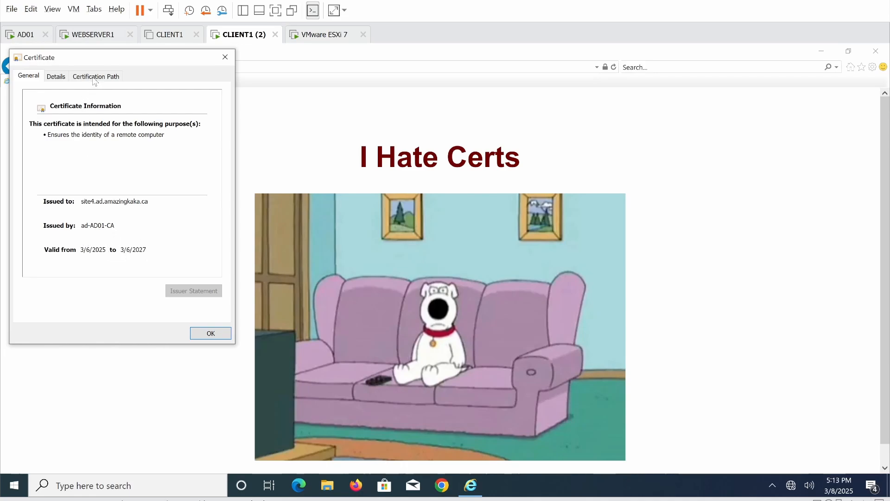
left_click(56, 81)
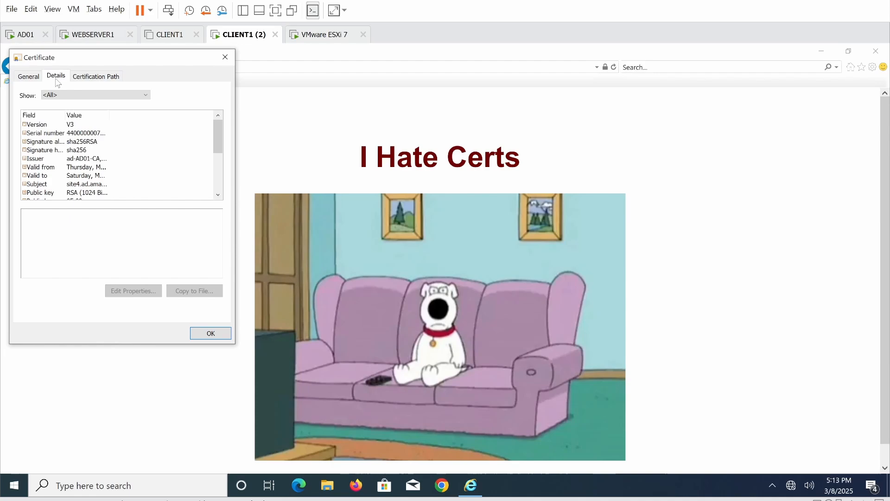
left_click(100, 77)
key("Escape")
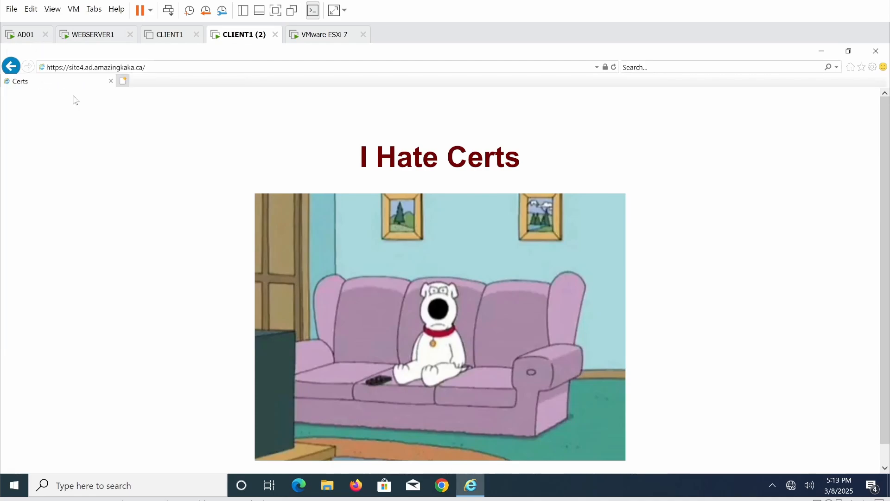
key("BackSpace")
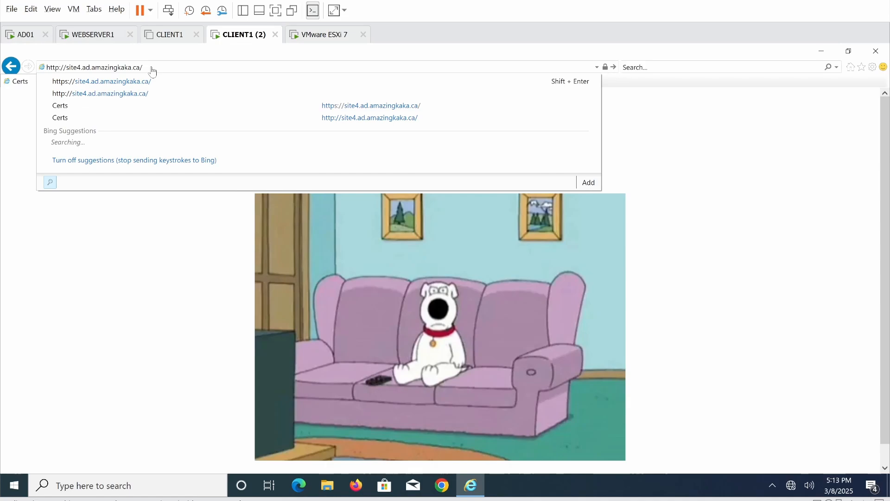
key("Return")
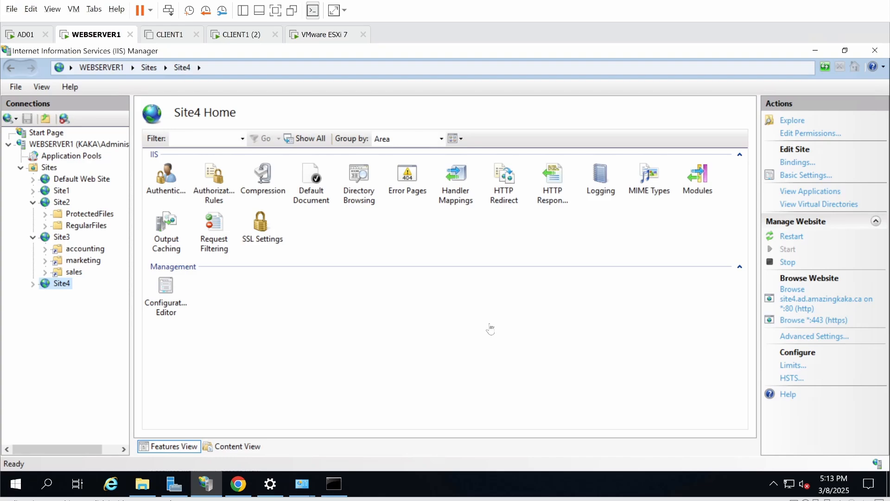
- Bring up PRTG's Root group and scroll through its devices: 11 down, 8 warning, 118 up sensors
left_click(238, 484)
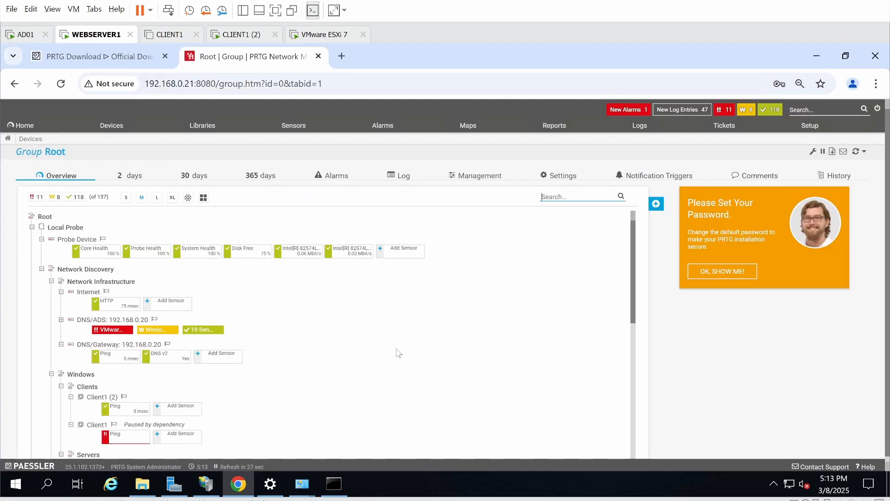
scroll(398, 354, "down", 1)
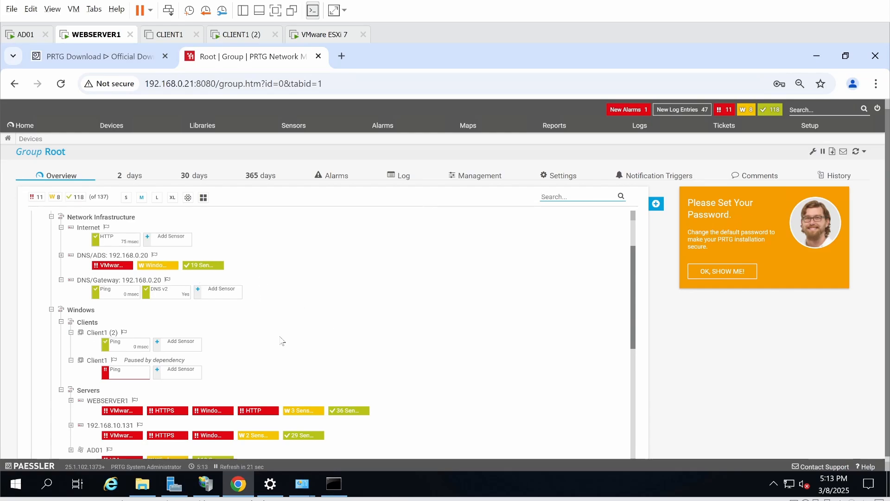
scroll(282, 341, "down", 2)
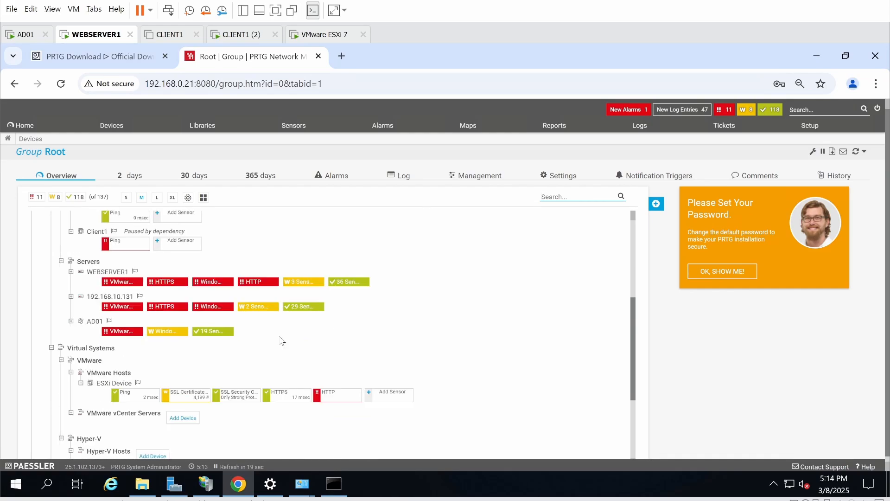
scroll(281, 340, "up", 1)
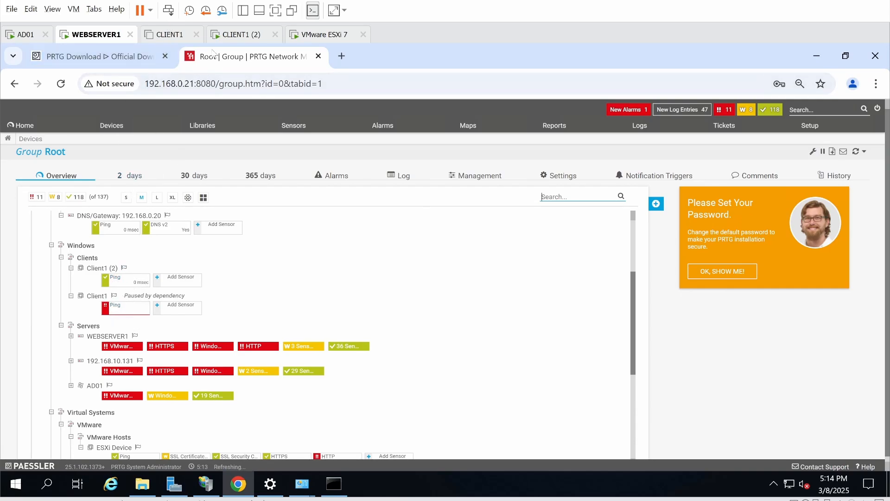
- Power on the CLIENT1 virtual machine and go back to WEBSERVER1's PRTG page
left_click(170, 34)
left_click(141, 10)
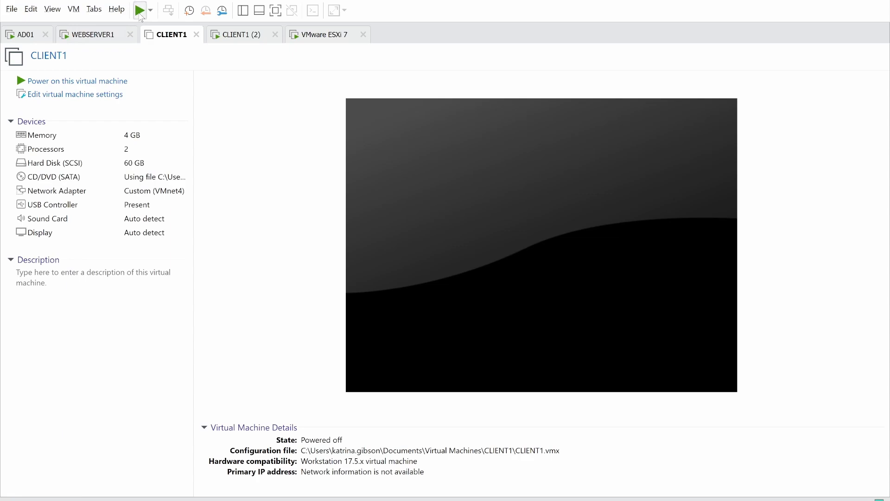
left_click(90, 41)
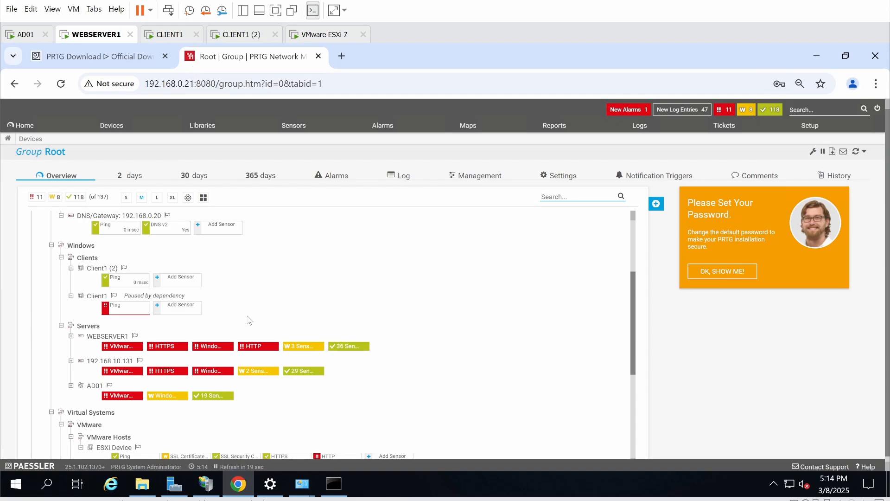
- Scroll the device tree until Client1's Ping sensor shows Up at 0 msec
scroll(250, 320, "down", 1)
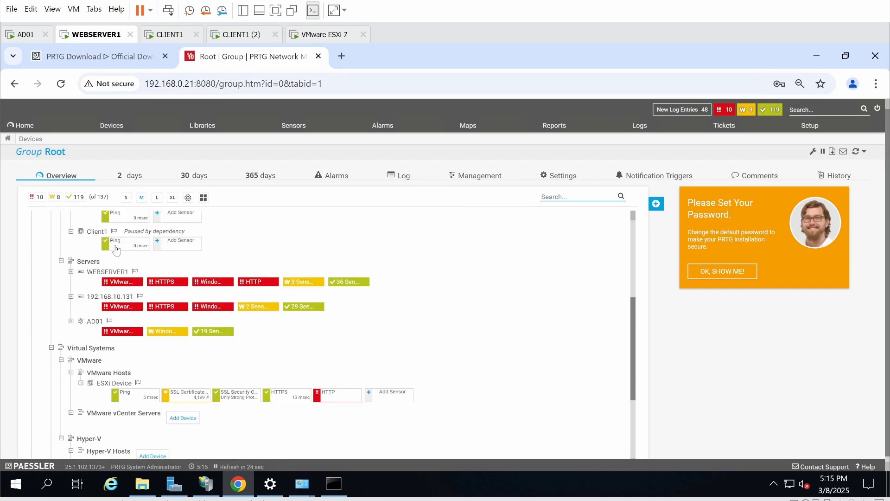
scroll(315, 234, "up", 1)
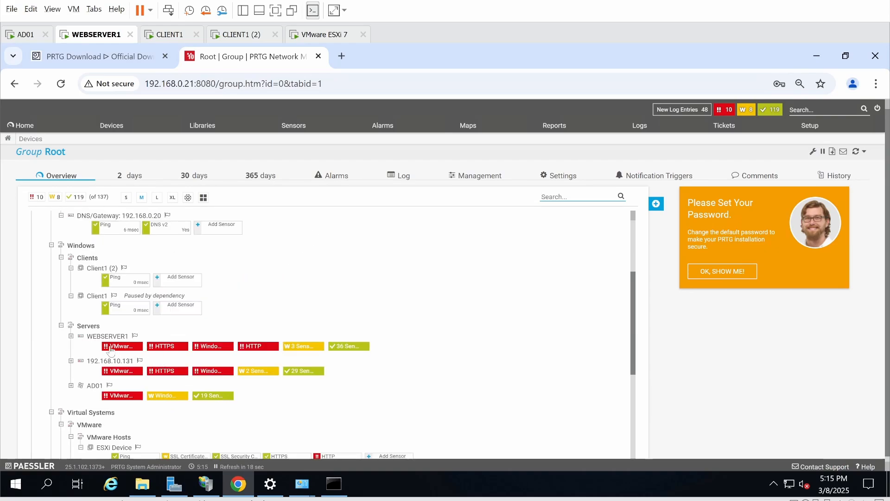
- Inspect WEBSERVER1's up sensors: CPU Load 30%, Disk Free 75% and Memory 36%
left_click(347, 350)
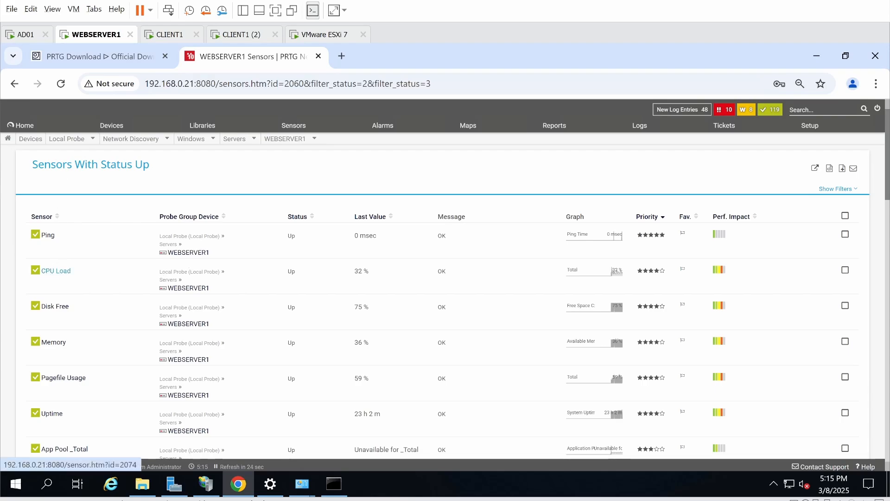
left_click(55, 271)
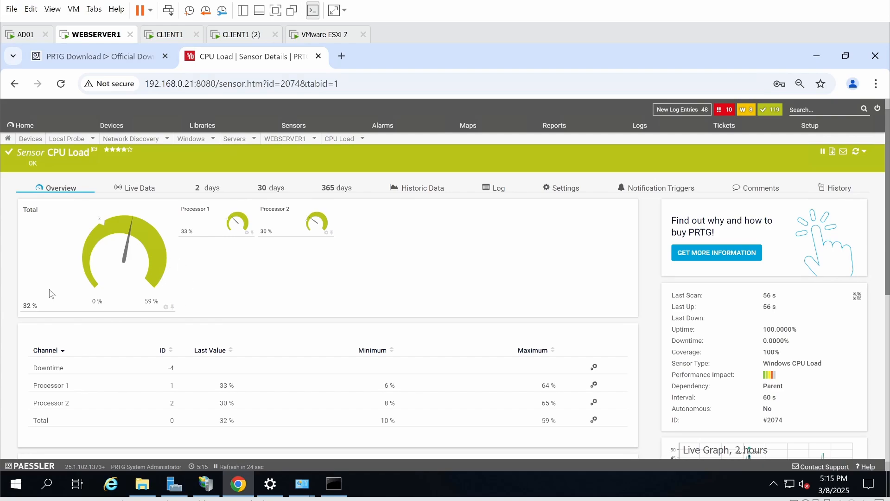
left_click(13, 83)
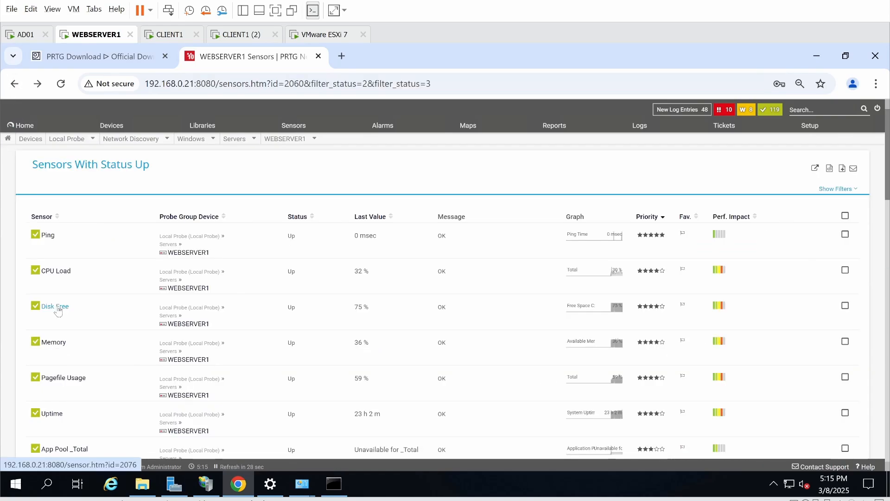
left_click(60, 308)
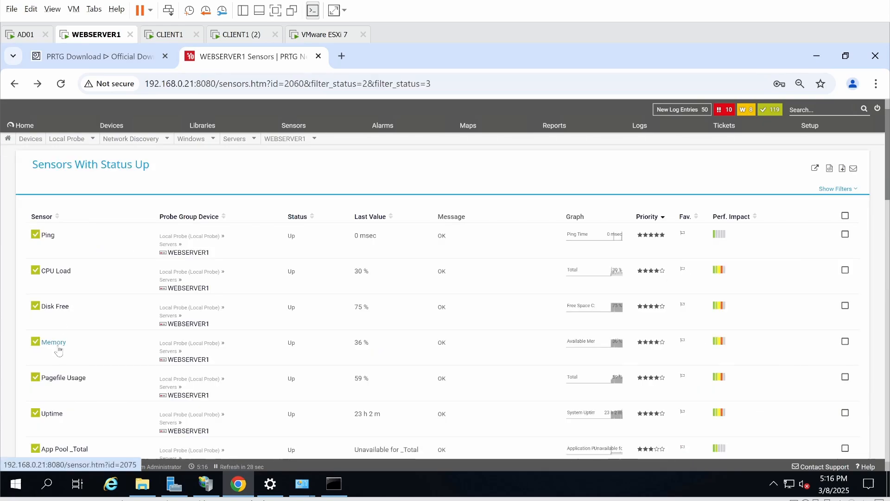
left_click(59, 348)
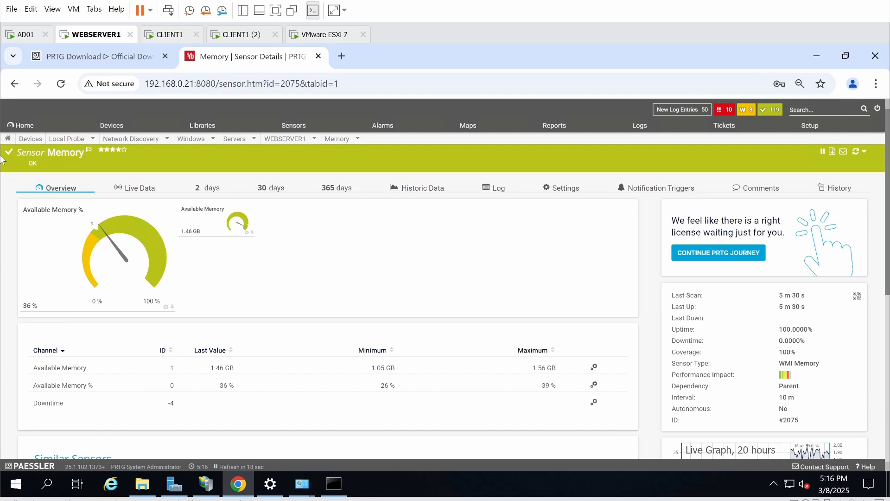
left_click(14, 84)
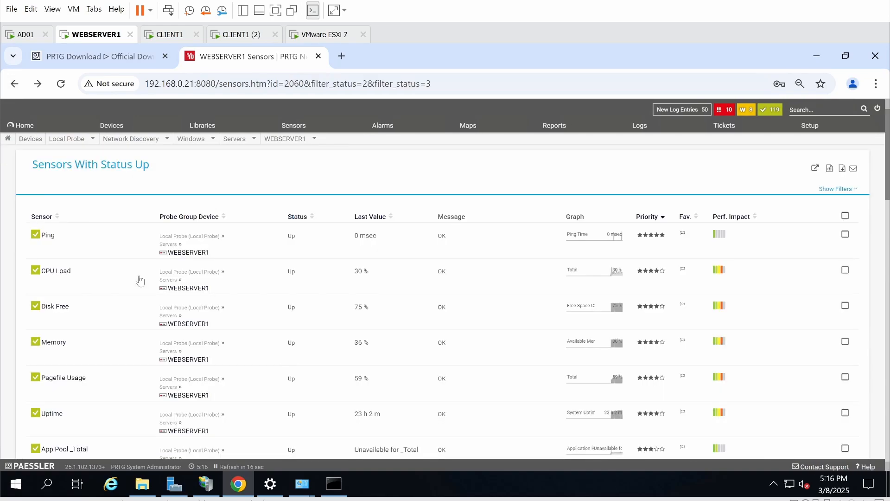
- From the Root device tree, inspect AD01's CPU Load 2%, Disk Free 82% and Memory 58% sensors
left_click(14, 84)
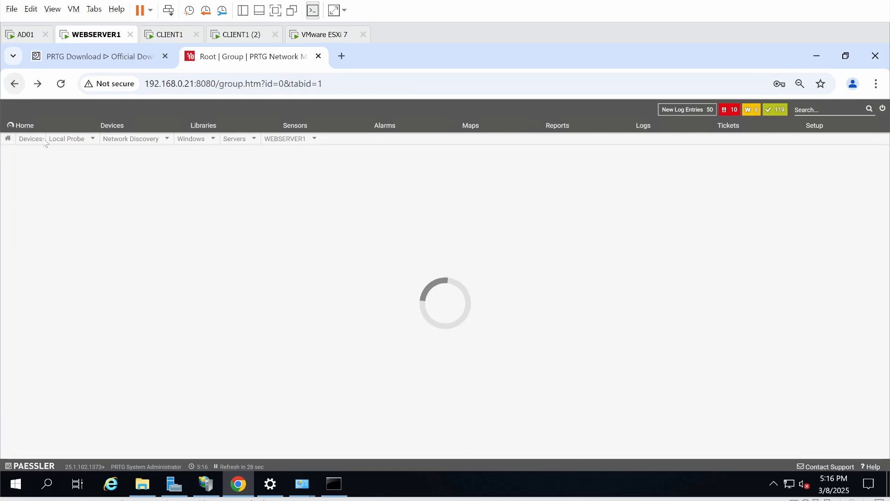
scroll(158, 370, "down", 3)
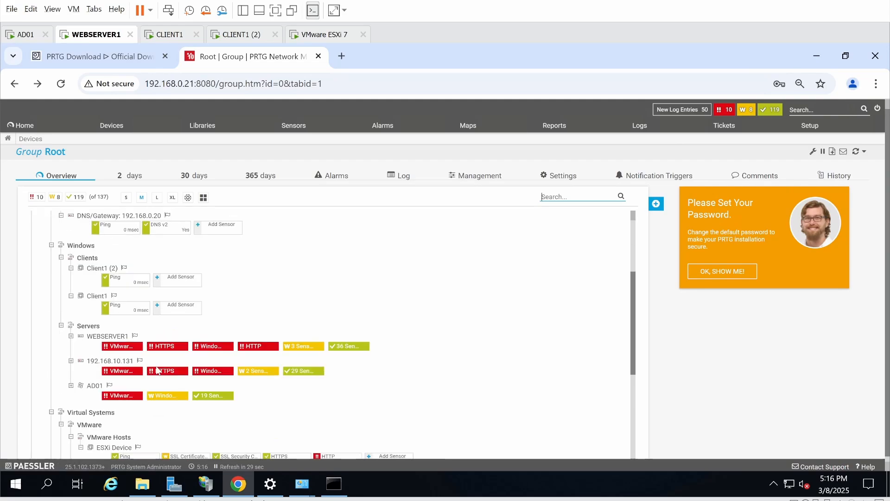
scroll(158, 370, "down", 2)
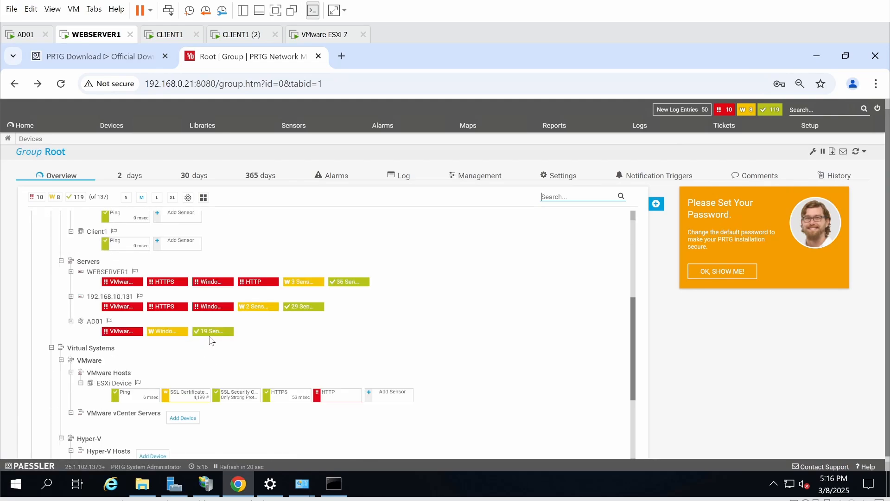
left_click(209, 332)
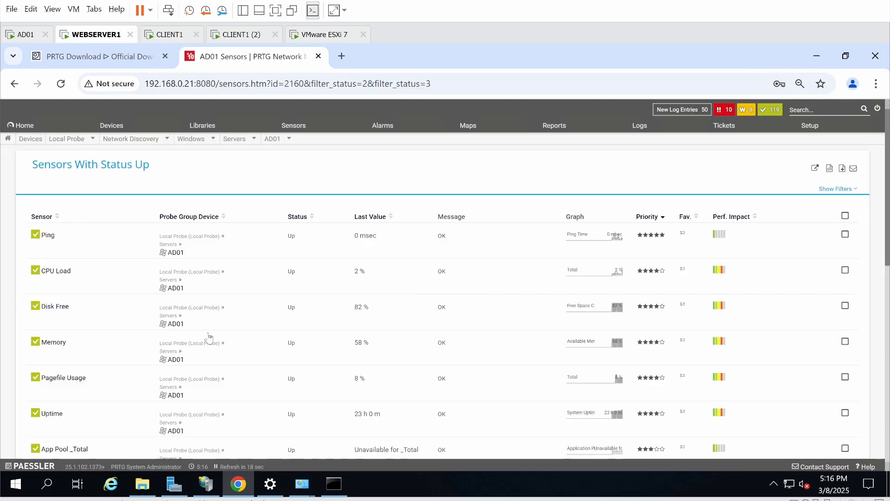
left_click(58, 272)
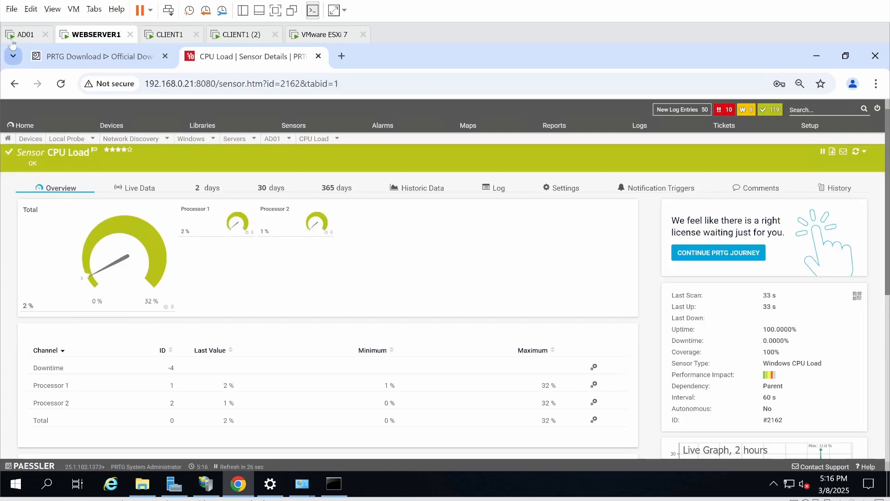
left_click(15, 87)
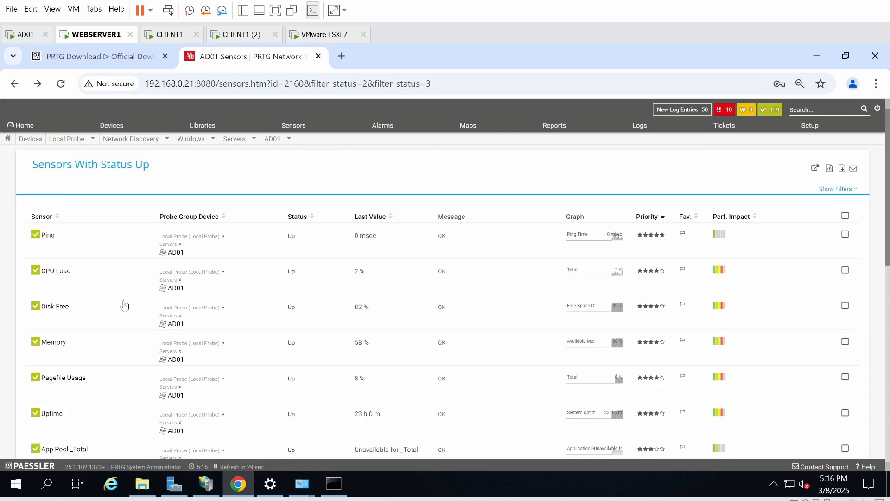
left_click(55, 316)
left_click(54, 307)
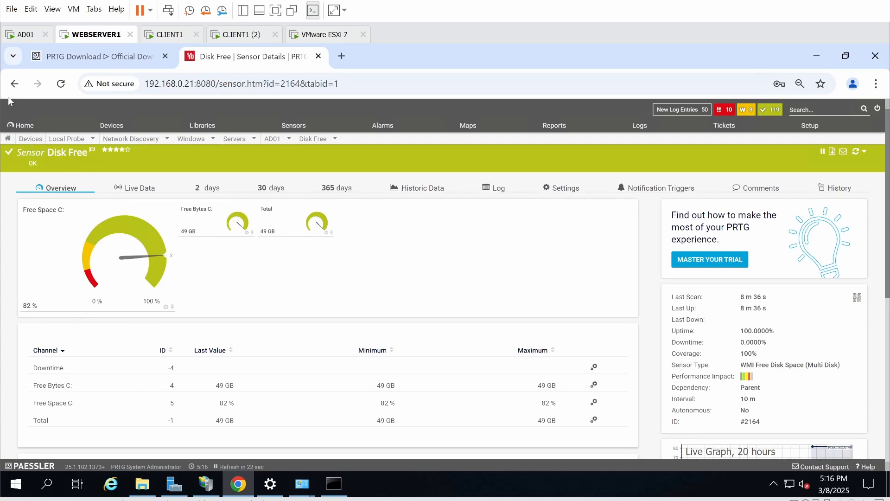
left_click(14, 83)
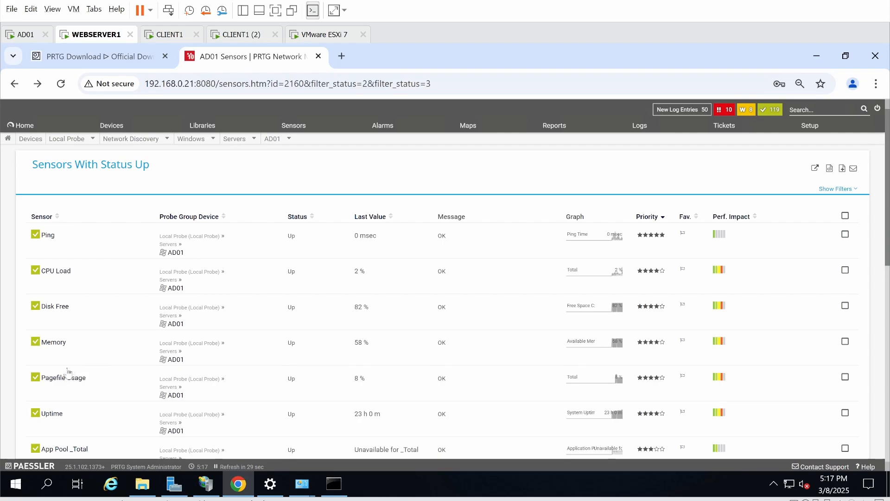
left_click(53, 342)
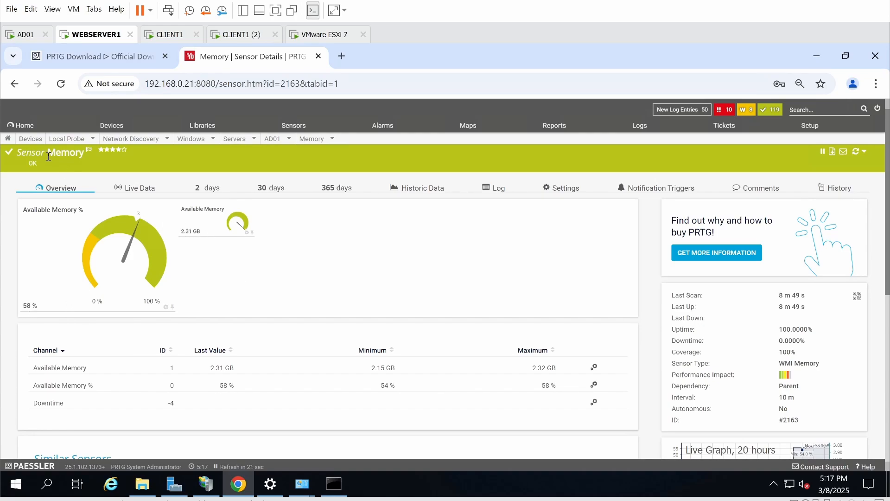
left_click(15, 84)
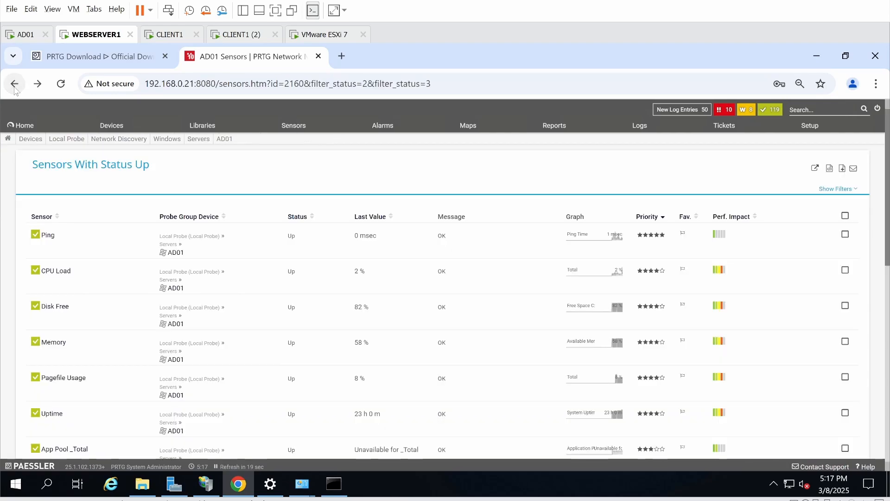
- From the Root device tree, open the list of WEBSERVER1's 36 sensors that are up
left_click(15, 84)
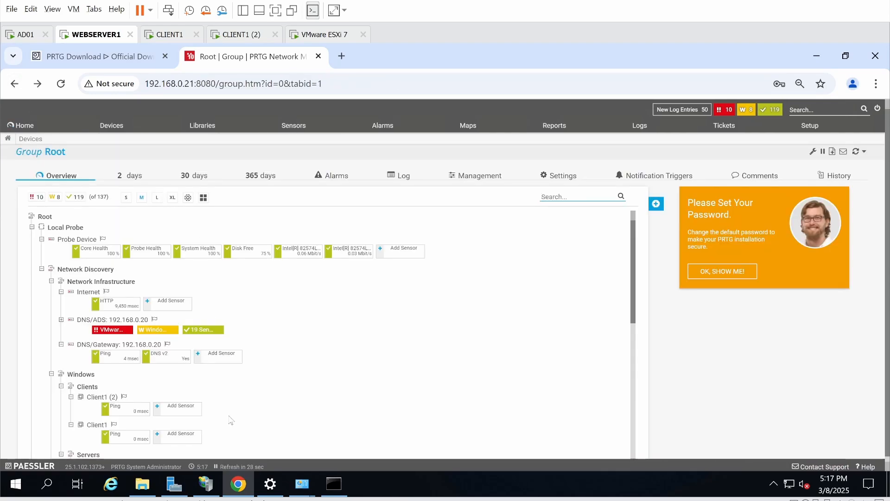
scroll(230, 422, "down", 4)
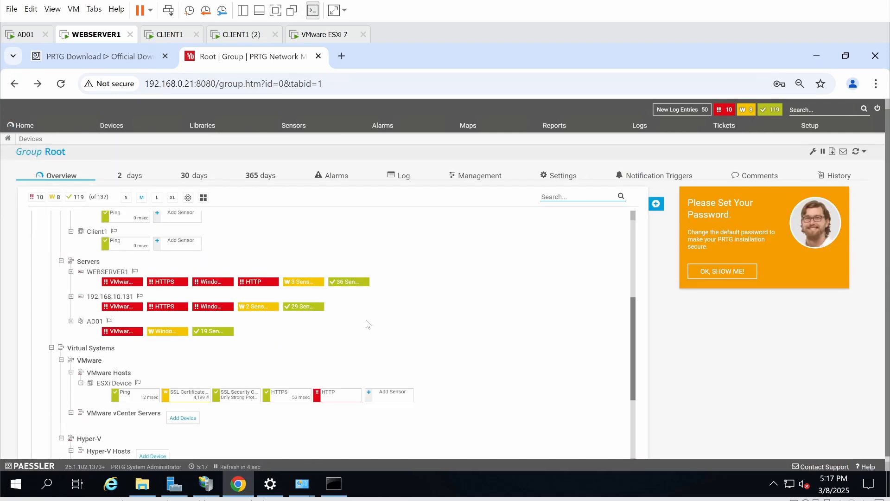
left_click(343, 284)
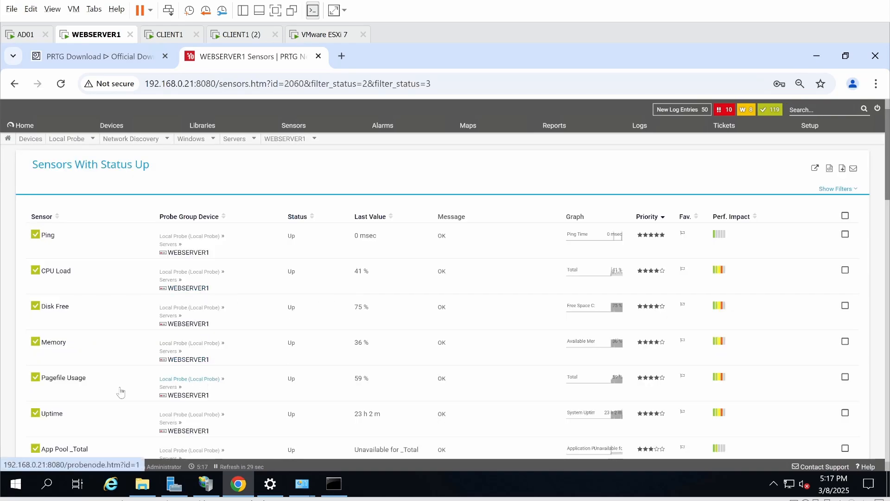
- Scroll through the sensor list to confirm IIS Site1 through Site4 all show Up
scroll(119, 393, "down", 10)
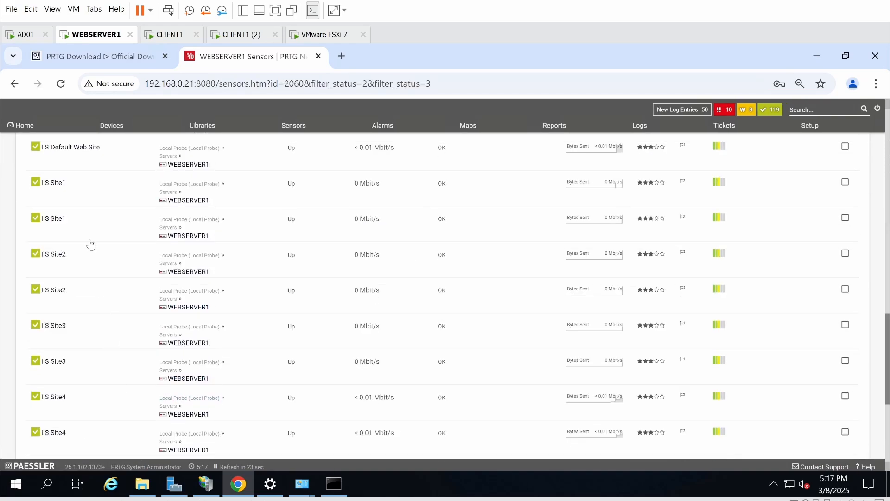
scroll(93, 215, "up", 5)
scroll(93, 216, "down", 2)
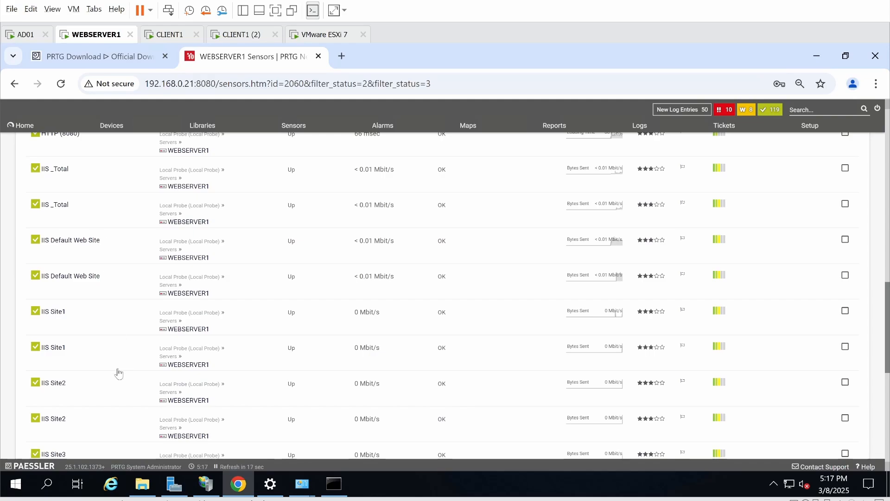
scroll(118, 372, "down", 4)
scroll(117, 369, "up", 1)
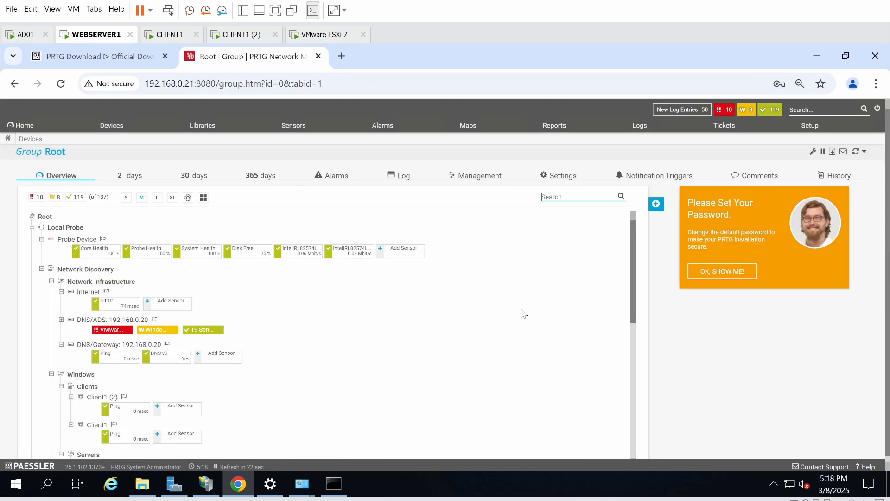
scroll(367, 346, "down", 4)
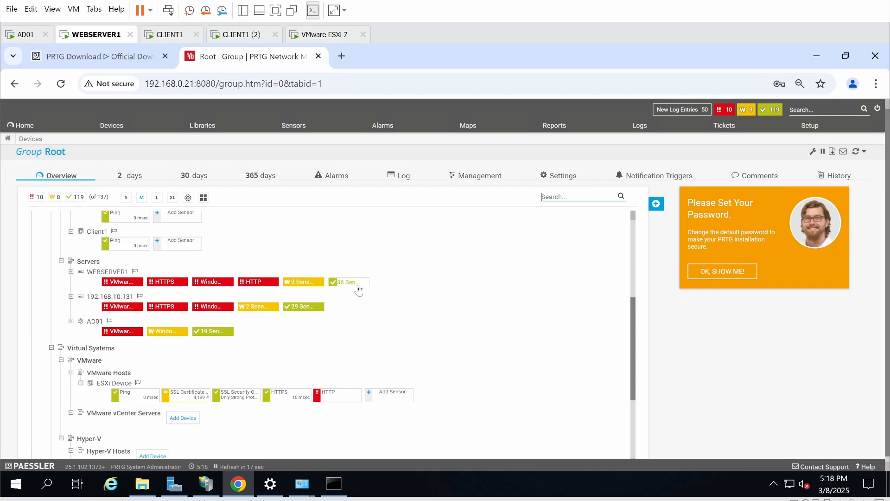
scroll(467, 304, "up", 3)
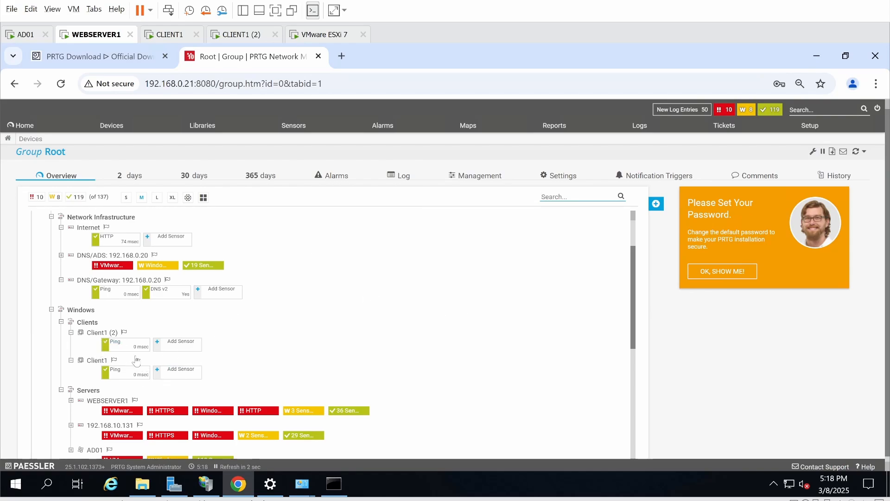
scroll(274, 349, "down", 1)
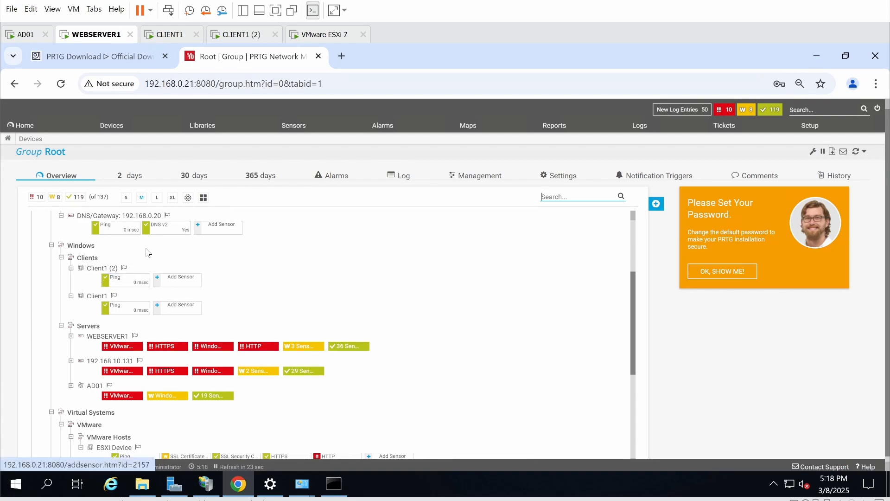
right_click(87, 258)
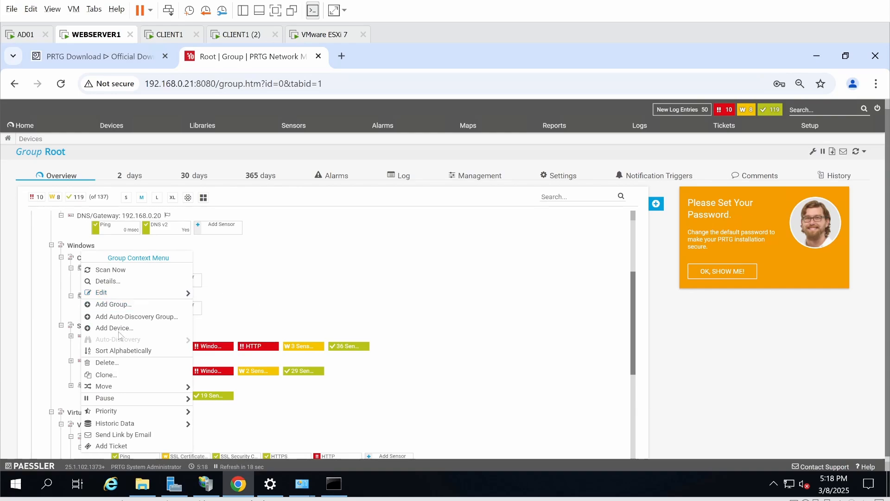
left_click(311, 290)
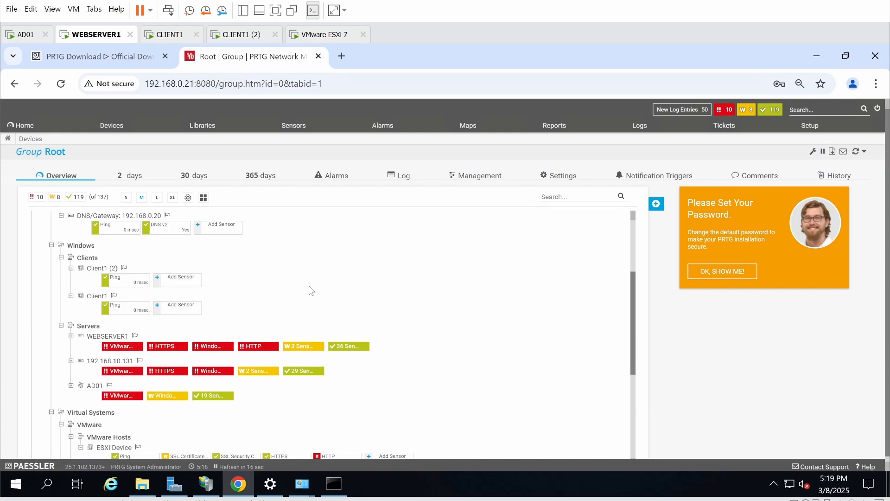